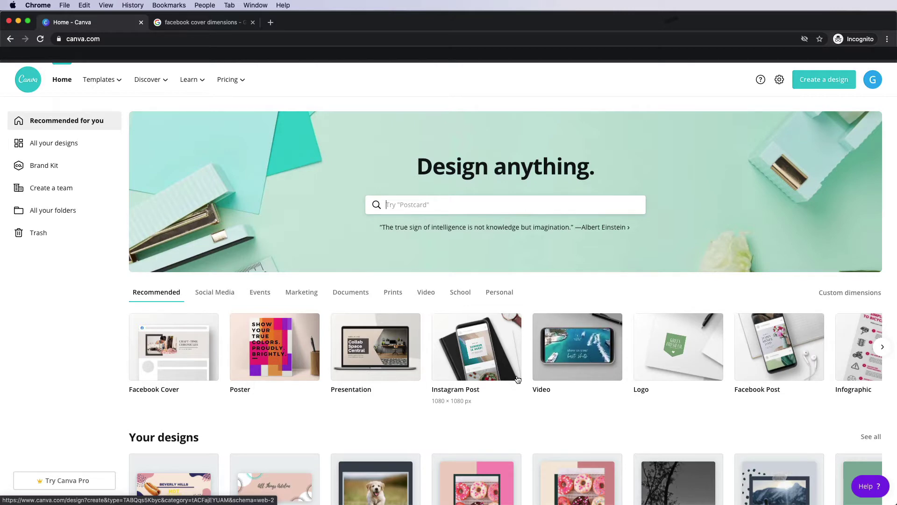
Step: Create a new blank Facebook Cover design from the recommended design types and check the Facebook cover dimensions search results
left_click(883, 346)
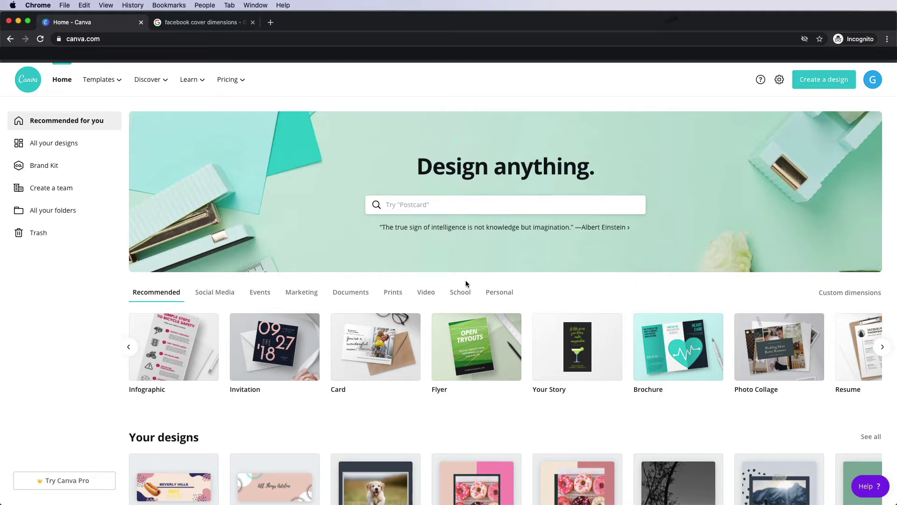
left_click(129, 348)
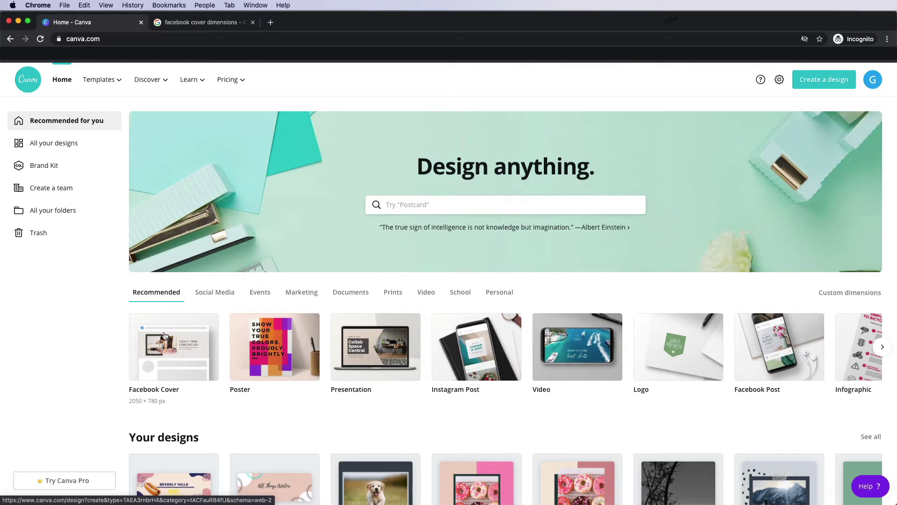
left_click(177, 364)
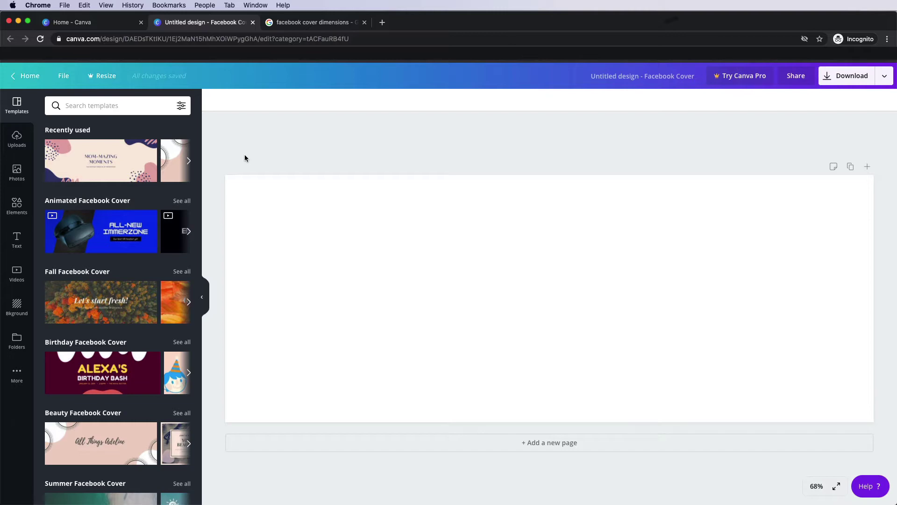
left_click(291, 23)
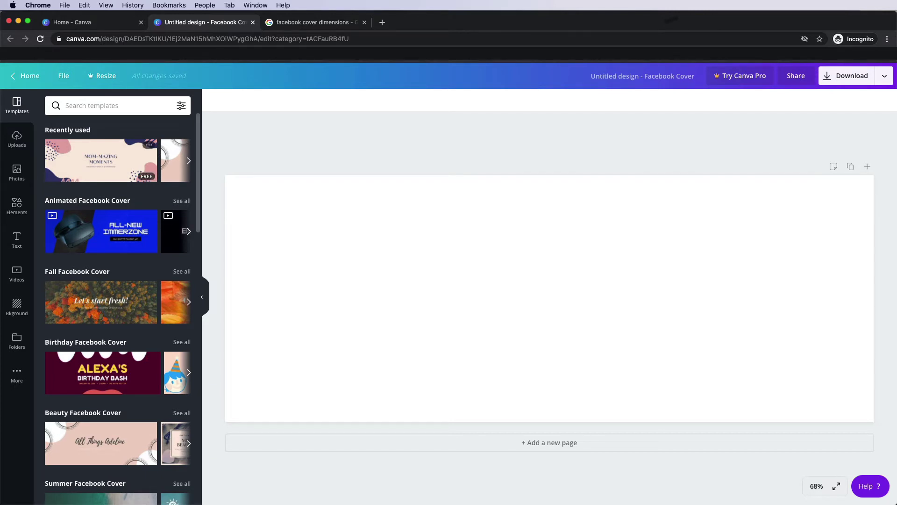
Step: Look through the Fall Facebook Cover templates
scroll(101, 229, "down", 1)
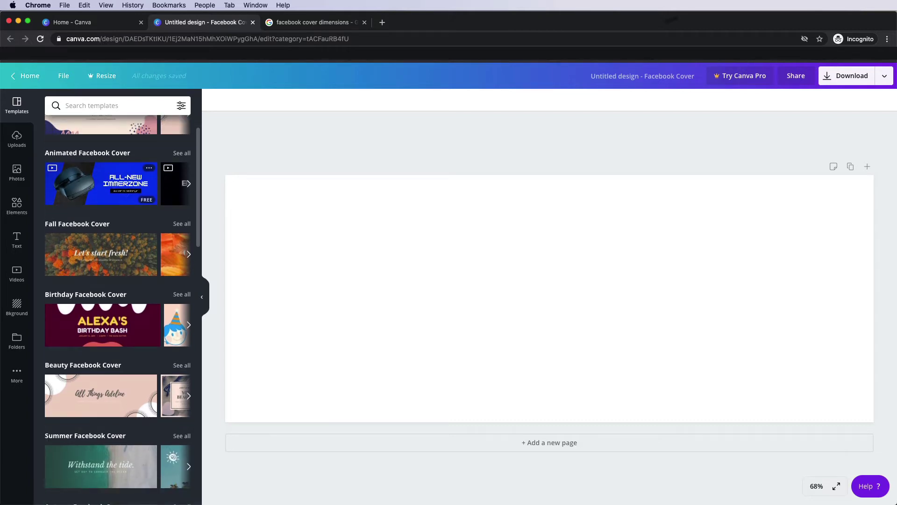
scroll(101, 255, "down", 1)
scroll(101, 255, "up", 1)
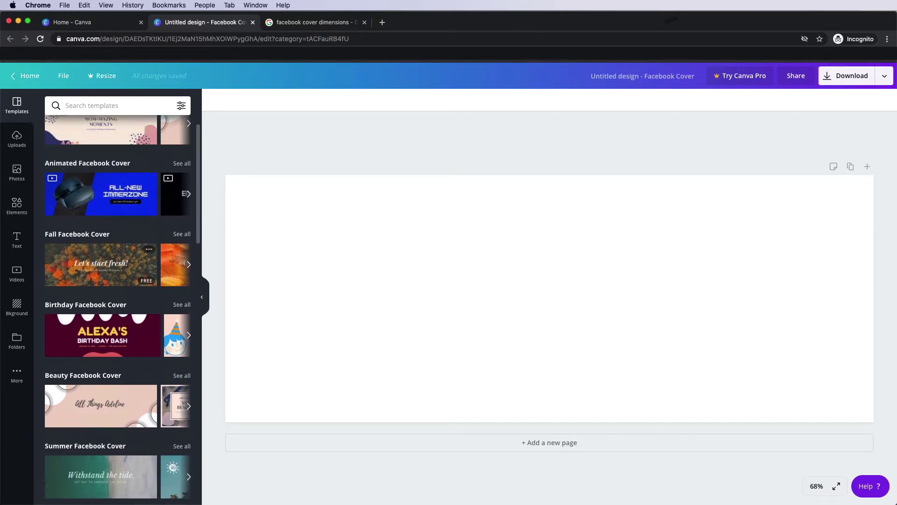
left_click(189, 266)
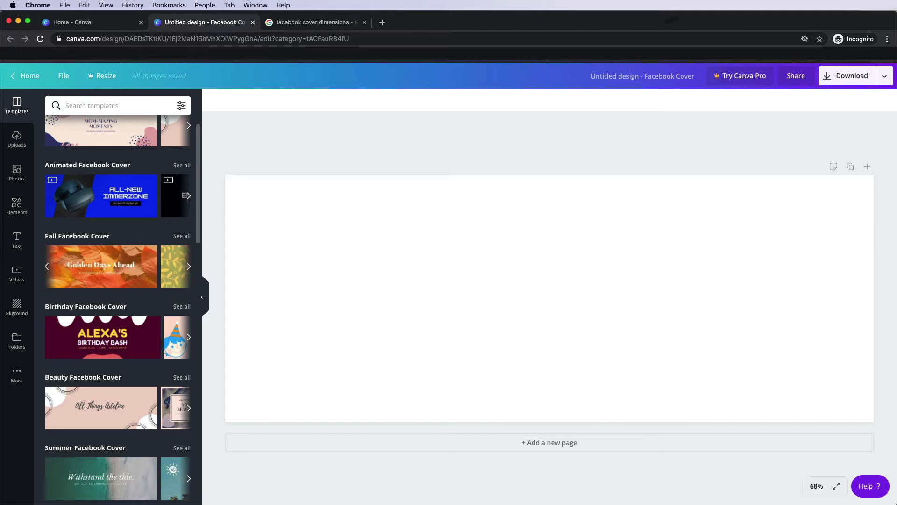
left_click(189, 266)
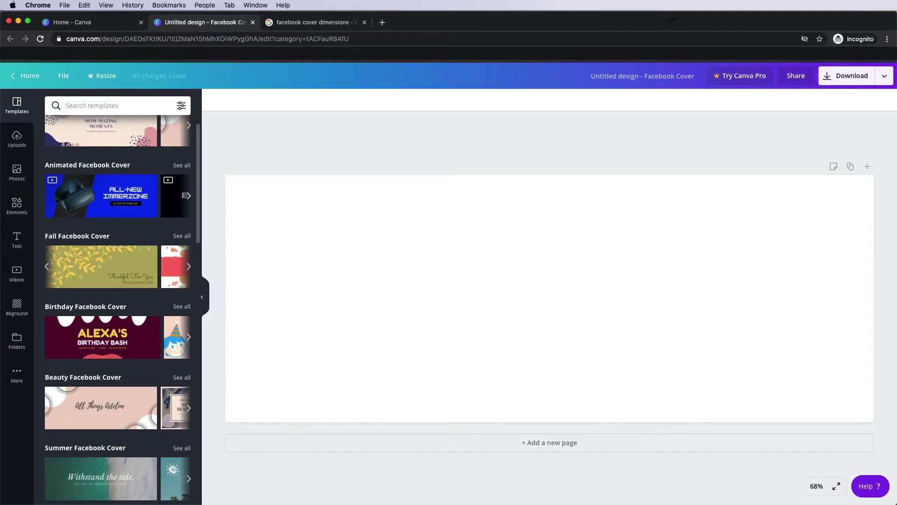
left_click(189, 266)
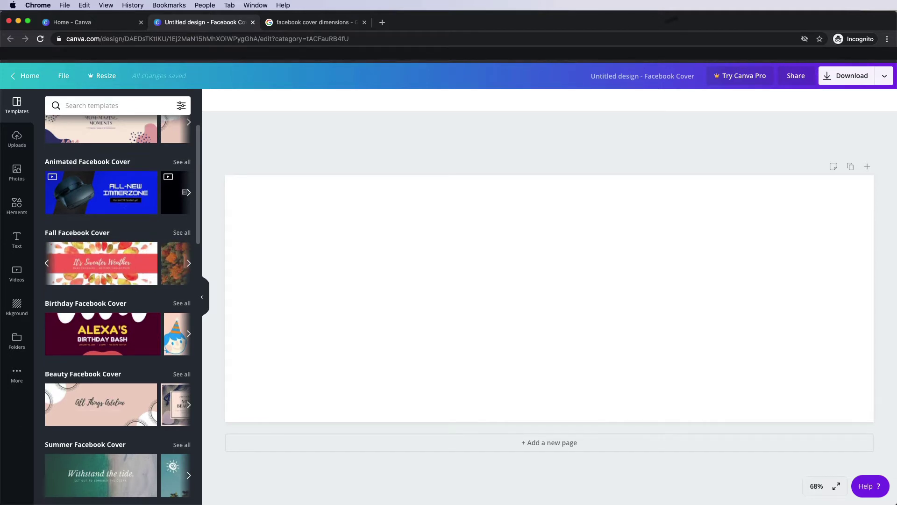
Step: Find the "Mom-Mazing Moments" template among all the cover templates and apply it to the blank page
scroll(189, 266, "down", 1)
scroll(118, 309, "down", 1)
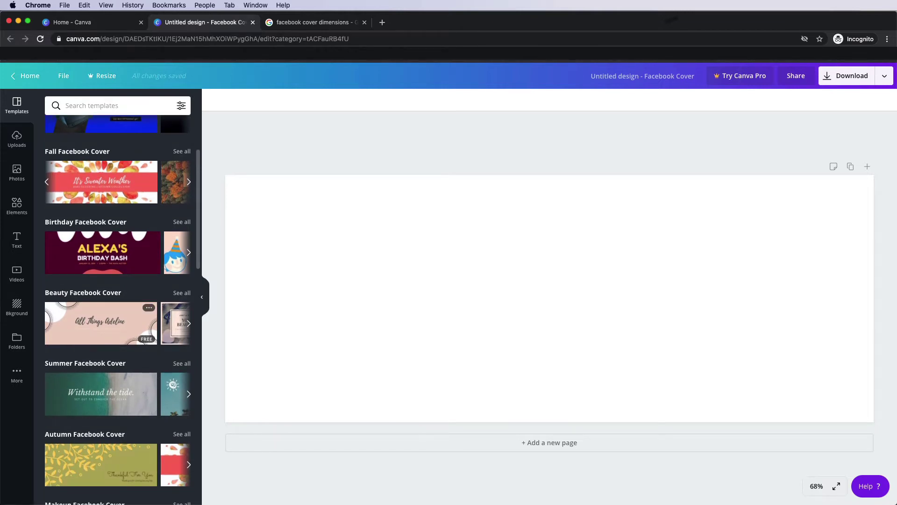
scroll(116, 332, "down", 2)
scroll(117, 332, "down", 1)
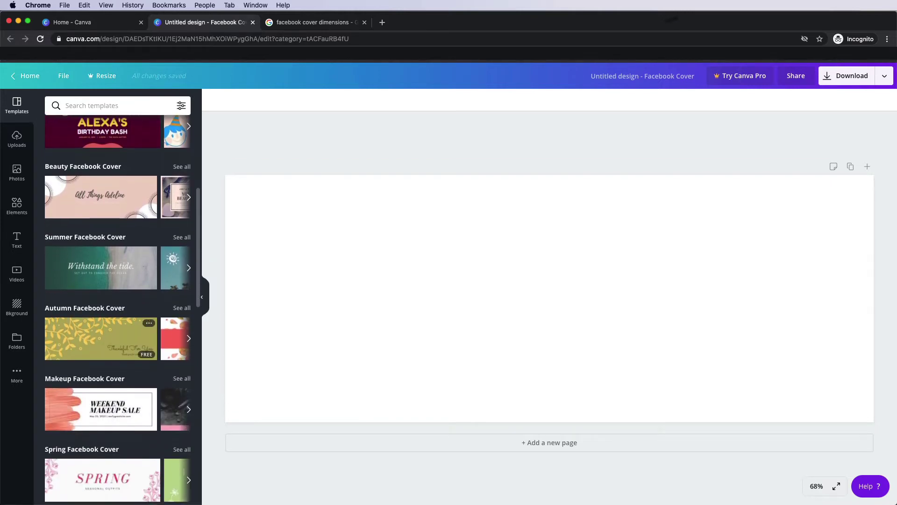
scroll(117, 356, "down", 3)
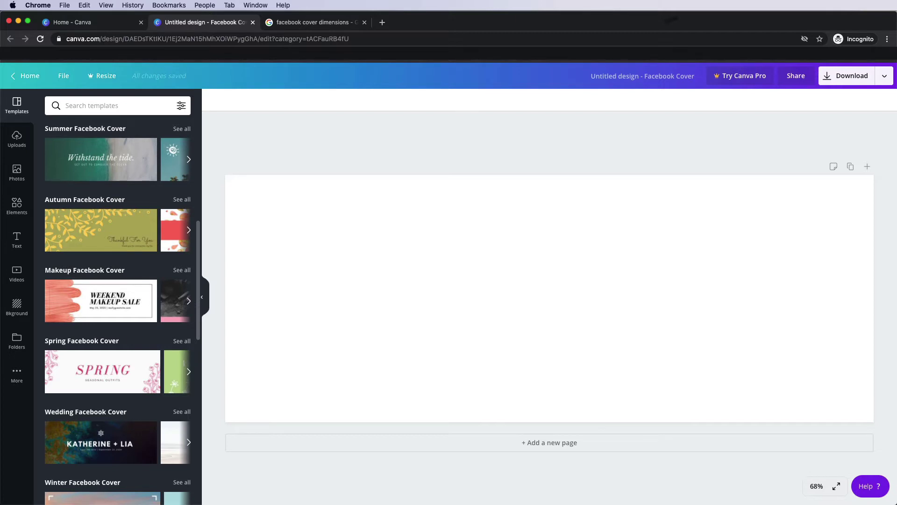
scroll(118, 308, "down", 5)
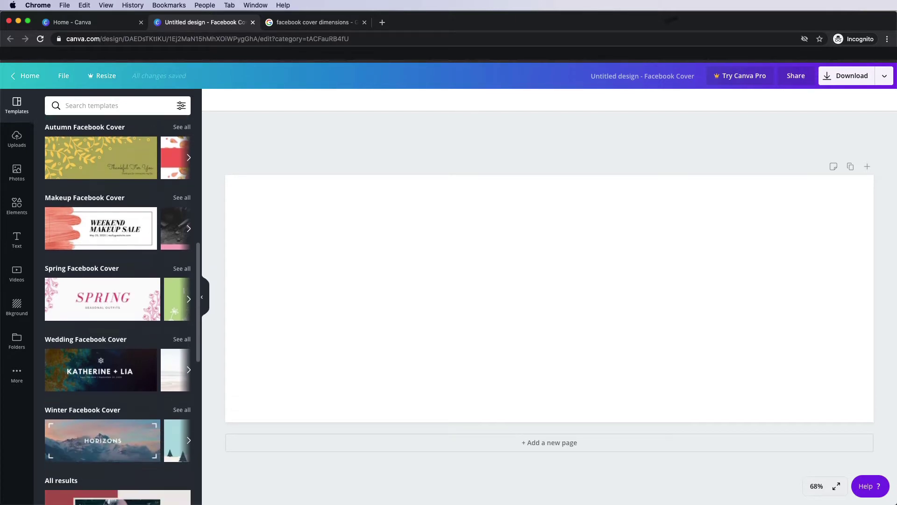
scroll(117, 309, "down", 5)
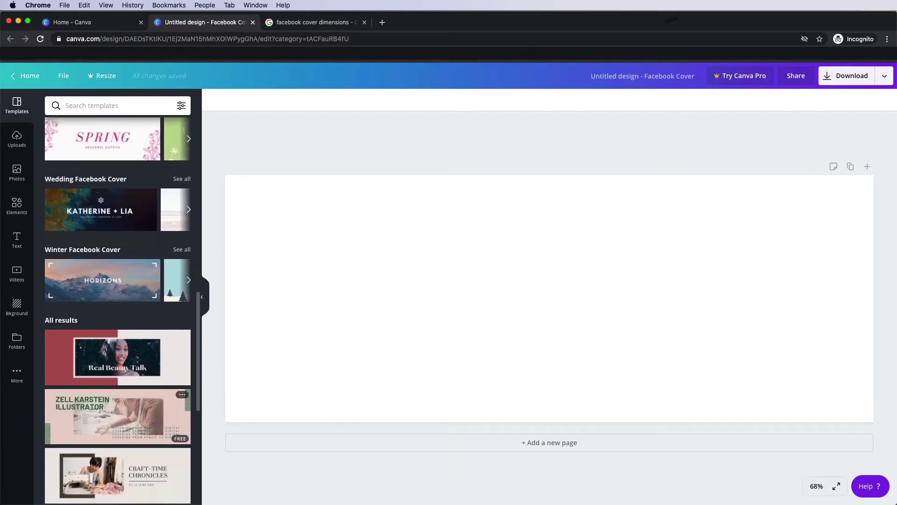
scroll(118, 437, "down", 5)
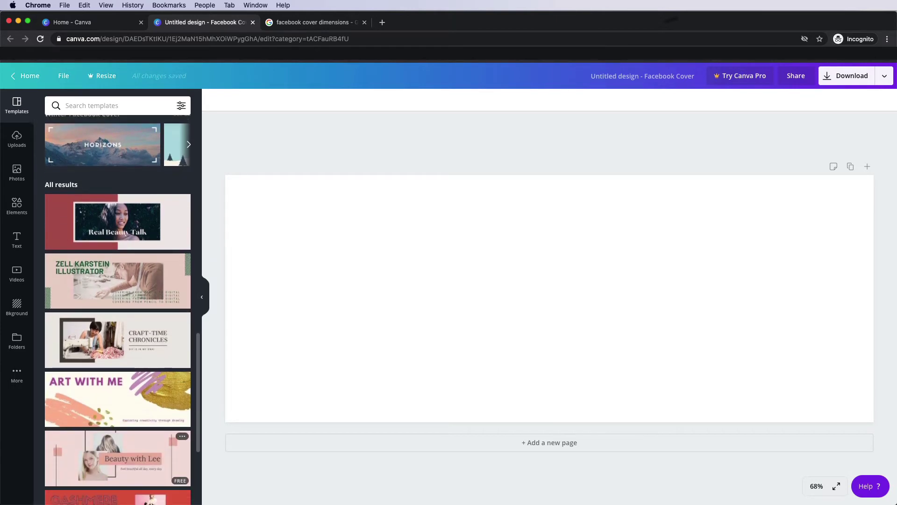
scroll(118, 437, "down", 7)
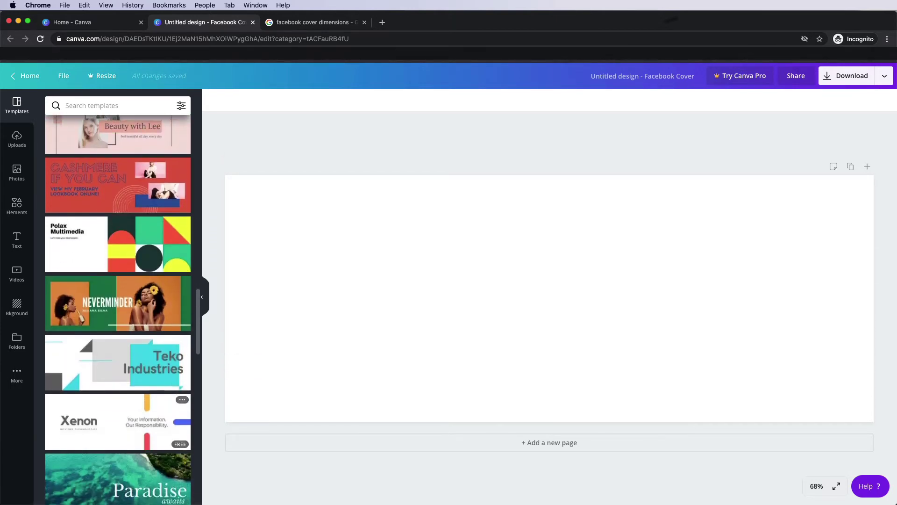
scroll(118, 437, "down", 1)
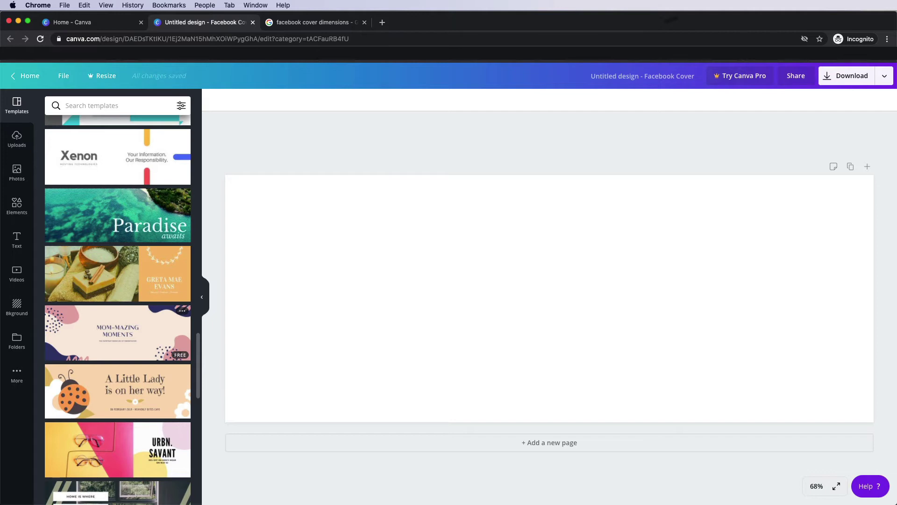
left_click_drag(118, 333, 604, 334)
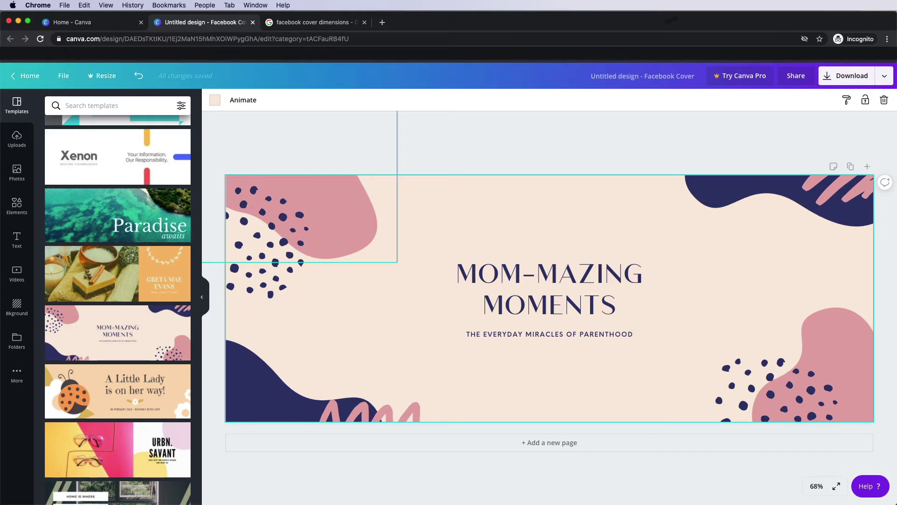
Step: Set the transparency of the pink blob in the cover's upper-left corner to 58
left_click(339, 219)
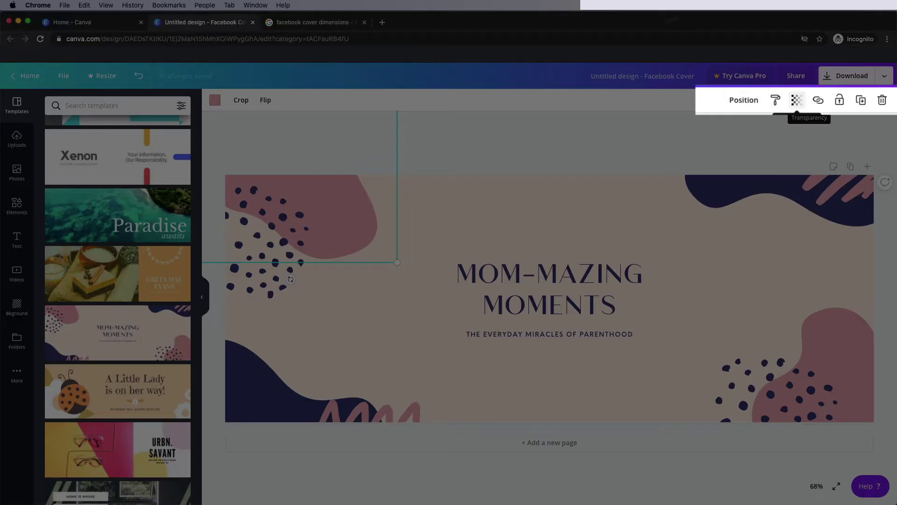
left_click(796, 100)
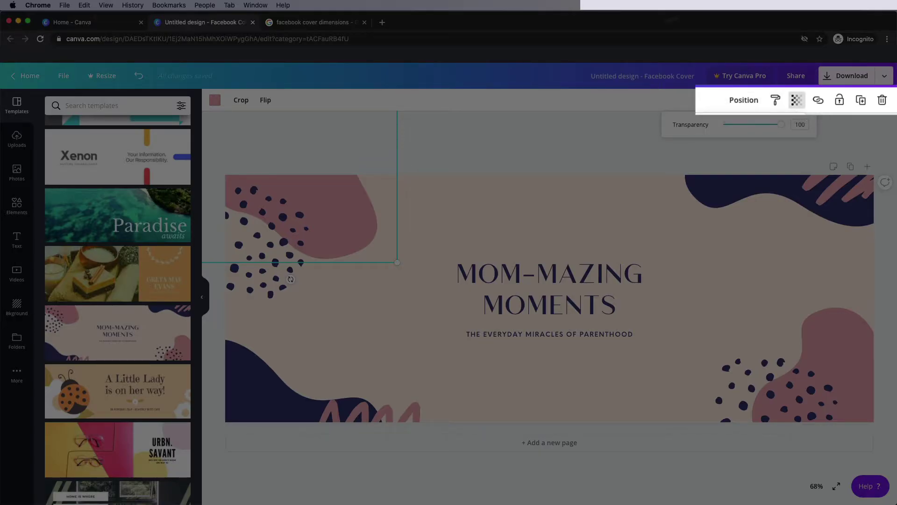
left_click_drag(781, 124, 757, 125)
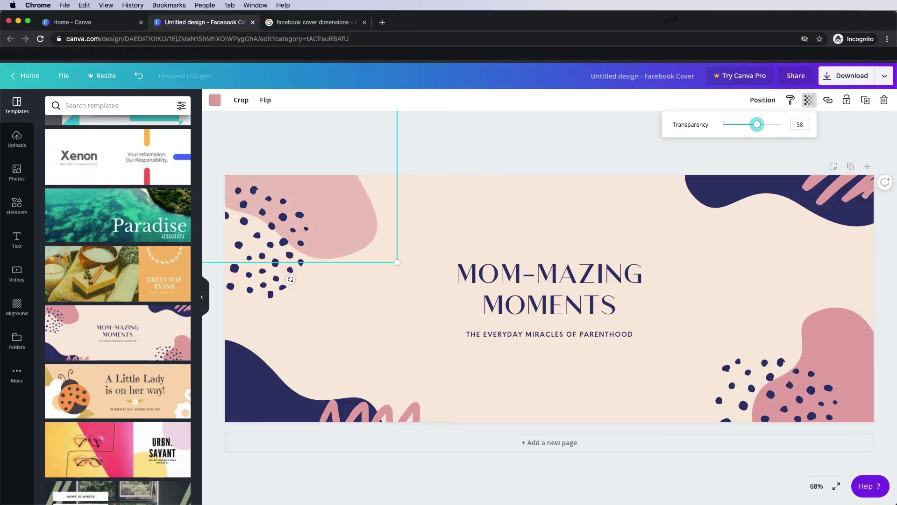
Step: Try green and lime fills on the upper-left blob, view the custom color picker, and restore the document's pink
left_click(215, 100)
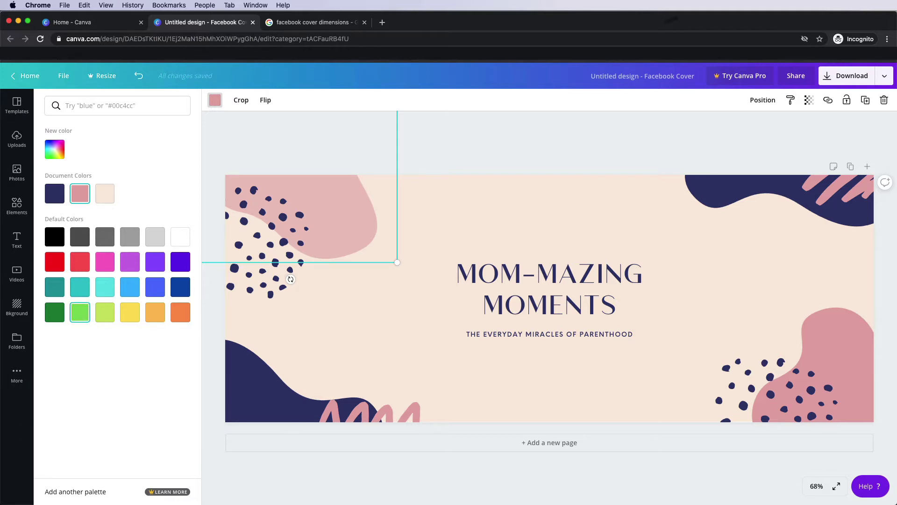
left_click(80, 312)
left_click(105, 312)
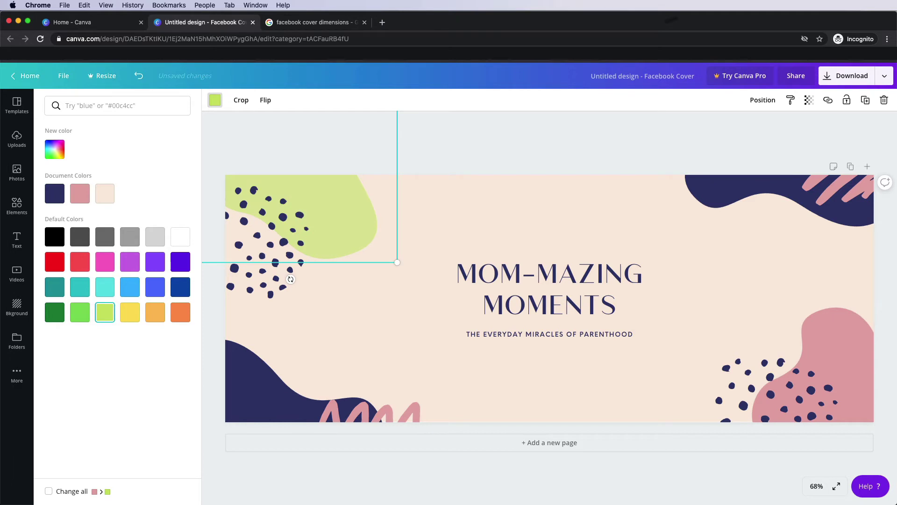
left_click(55, 149)
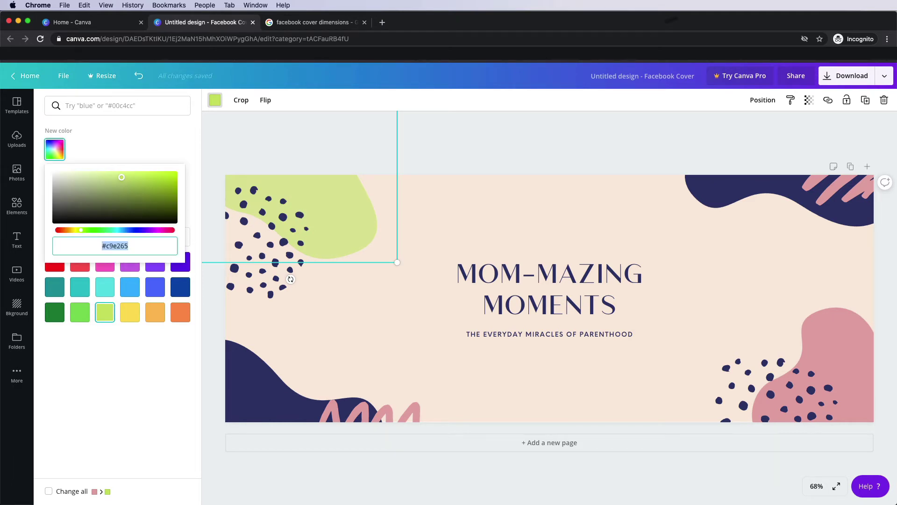
left_click(55, 149)
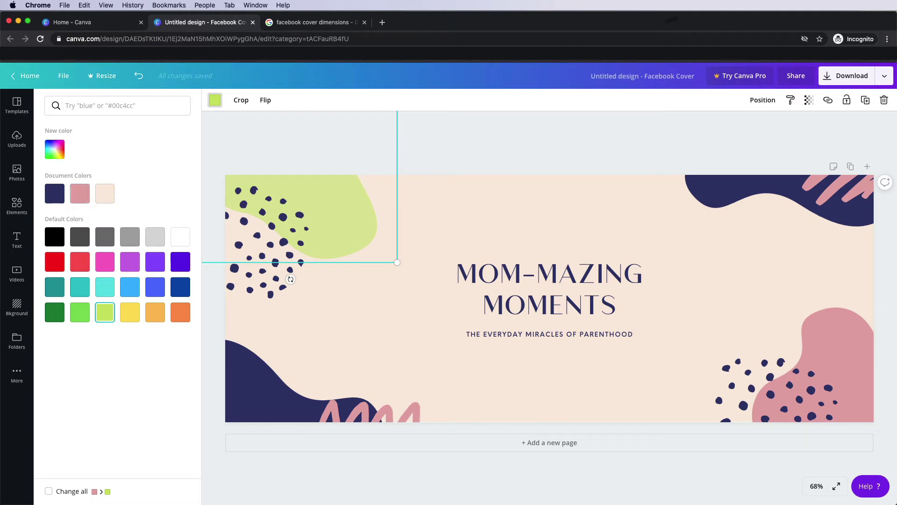
left_click(79, 193)
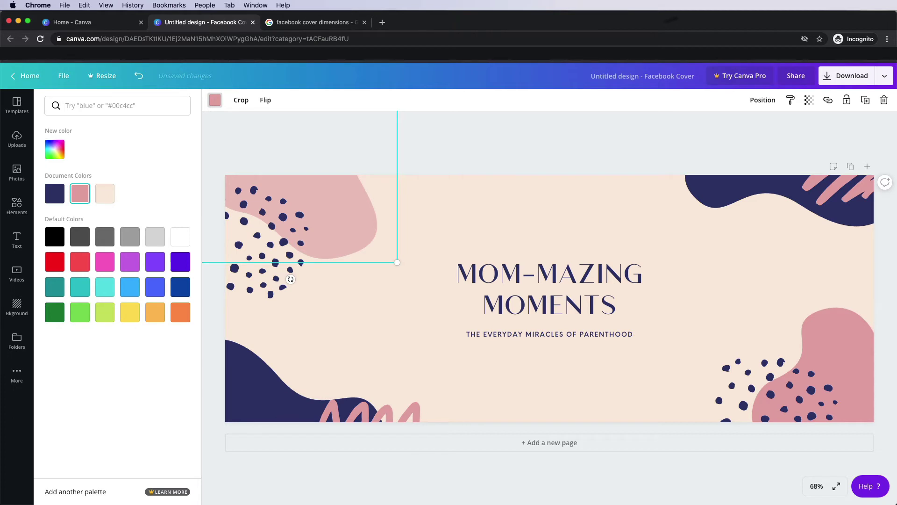
Step: Try several default gray fills on the navy blob in the lower-left corner, and restore the document's navy
left_click(274, 396)
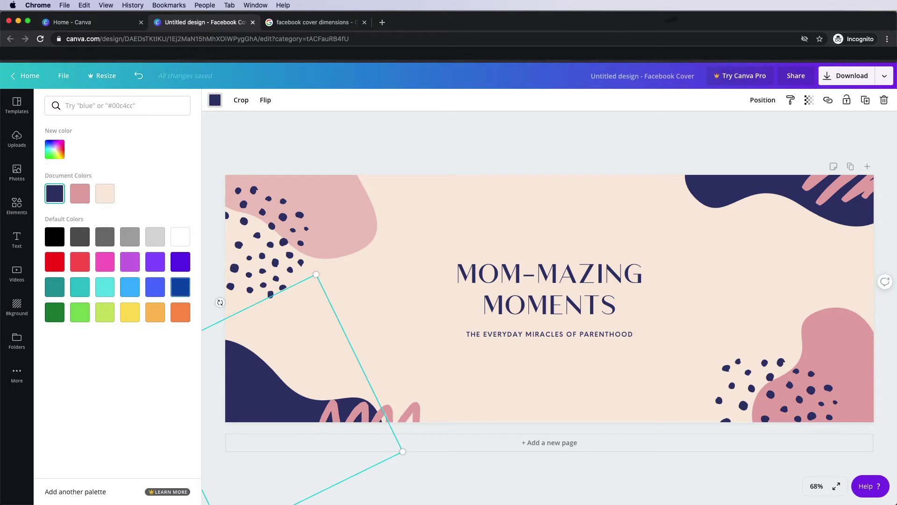
left_click(130, 237)
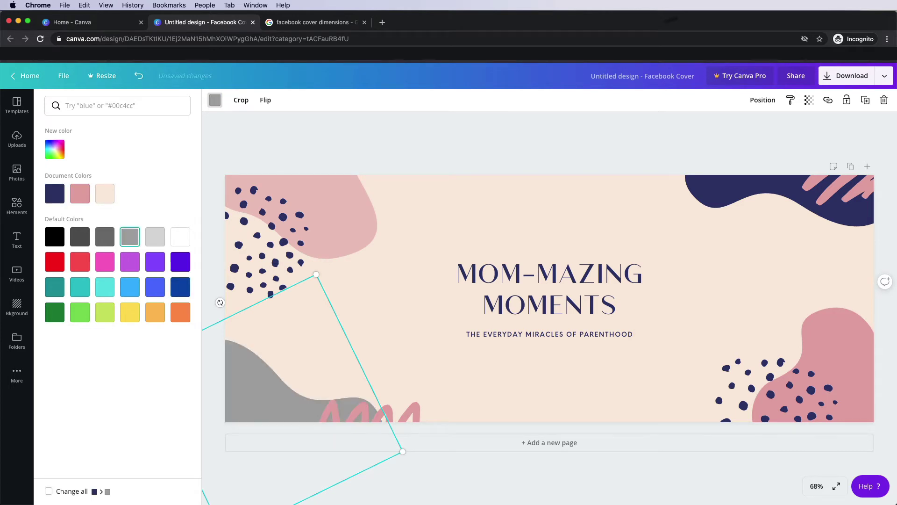
left_click(155, 236)
left_click(80, 236)
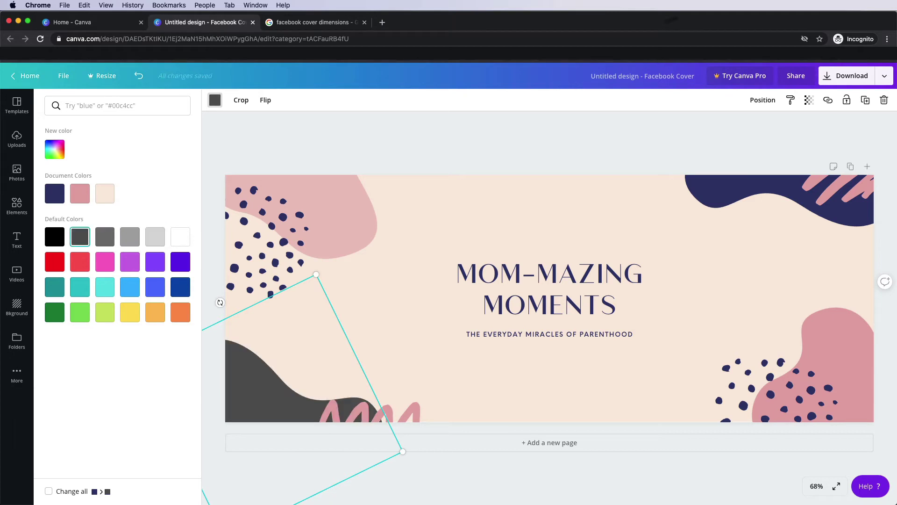
left_click(105, 237)
left_click(130, 236)
left_click(55, 193)
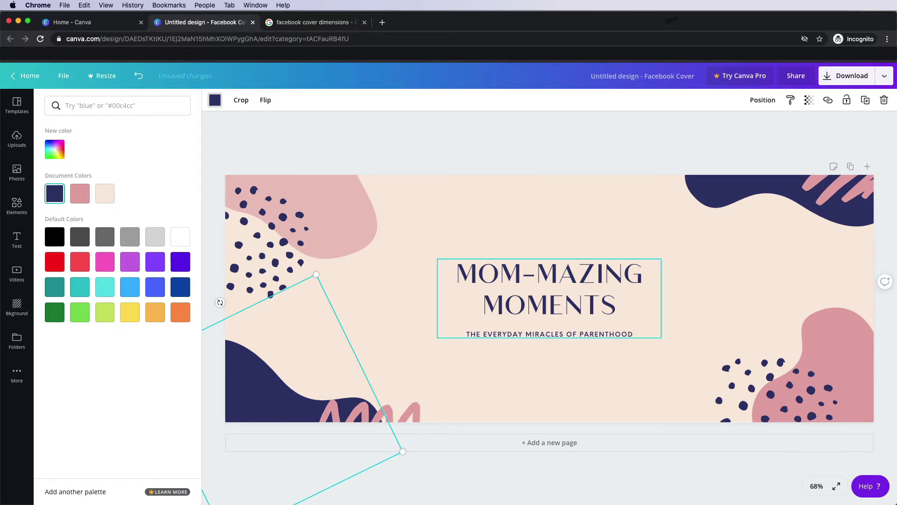
Step: Replace the cover's heading with "BEVERLY HILLS" and the small line beneath it with "BEST HOT DOGS"
double_click(549, 287)
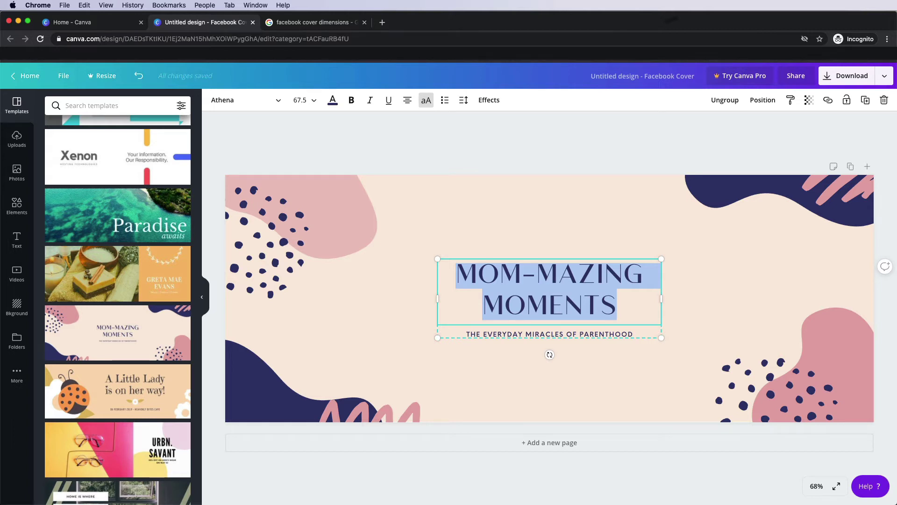
type("BEVERLY HILLS")
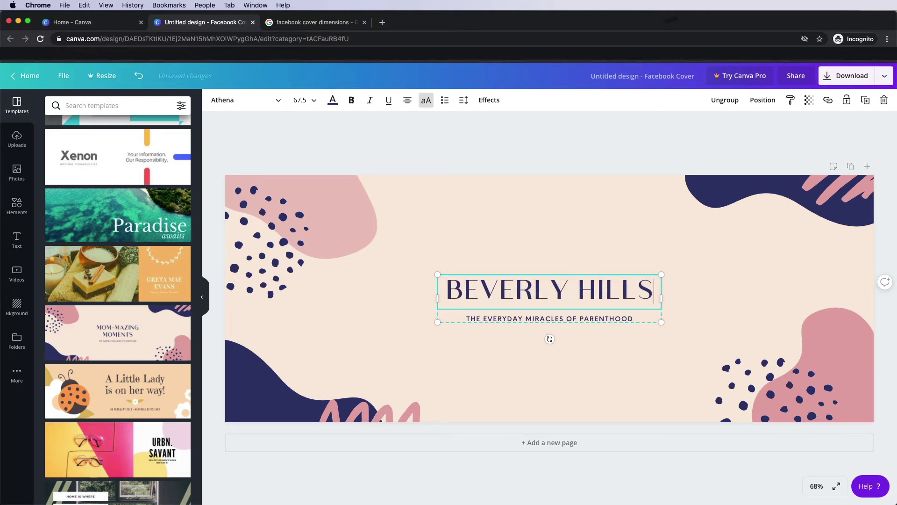
triple_click(549, 318)
type("HOT")
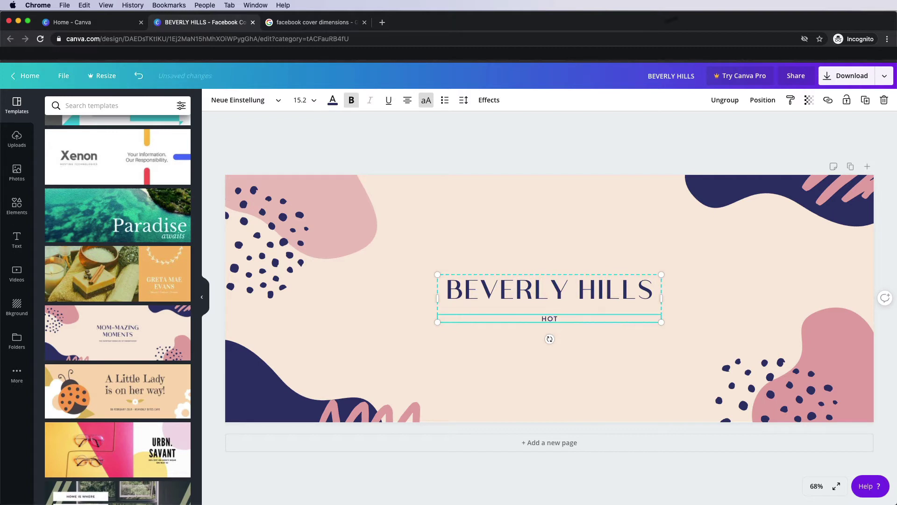
key("BackSpace")
key("BackSpace")
key("BackSpace")
type("BEST HOT DOGS")
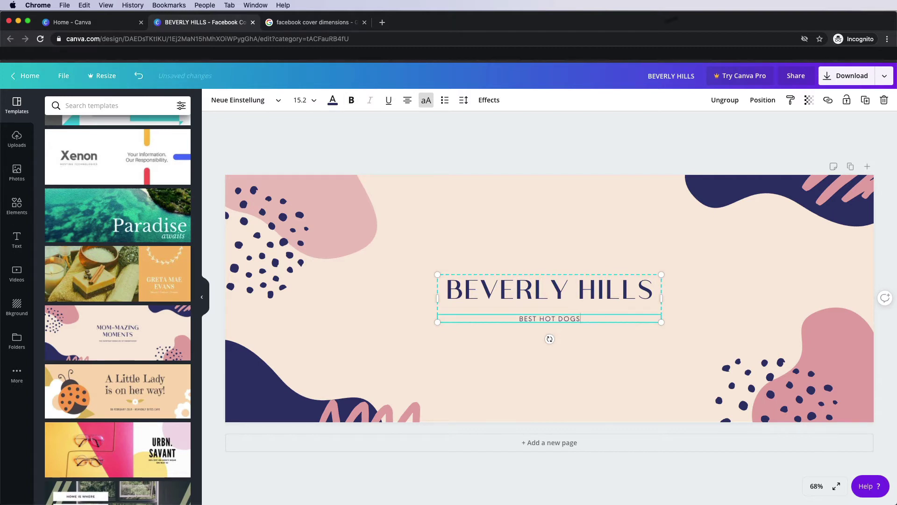
left_click(549, 369)
Step: Set the font of the "BEVERLY HILLS" heading to Anton
left_click(549, 290)
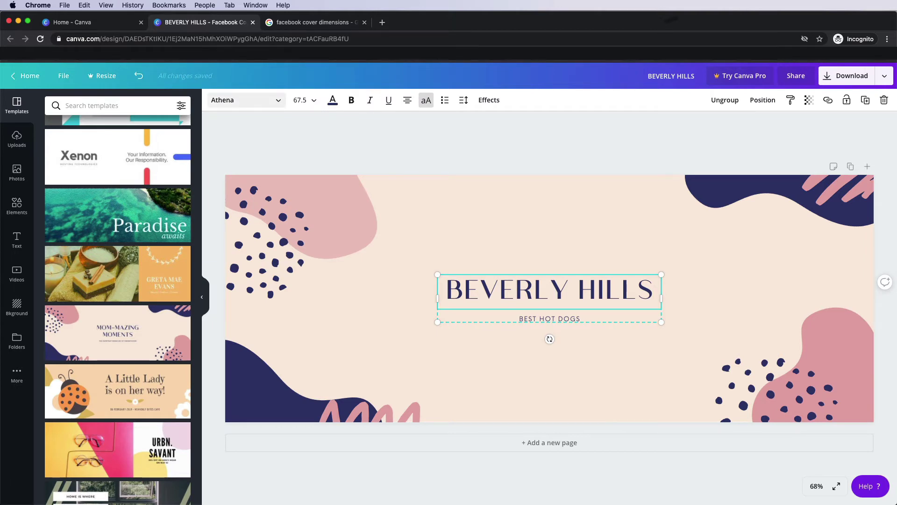
left_click(247, 100)
scroll(117, 354, "down", 1)
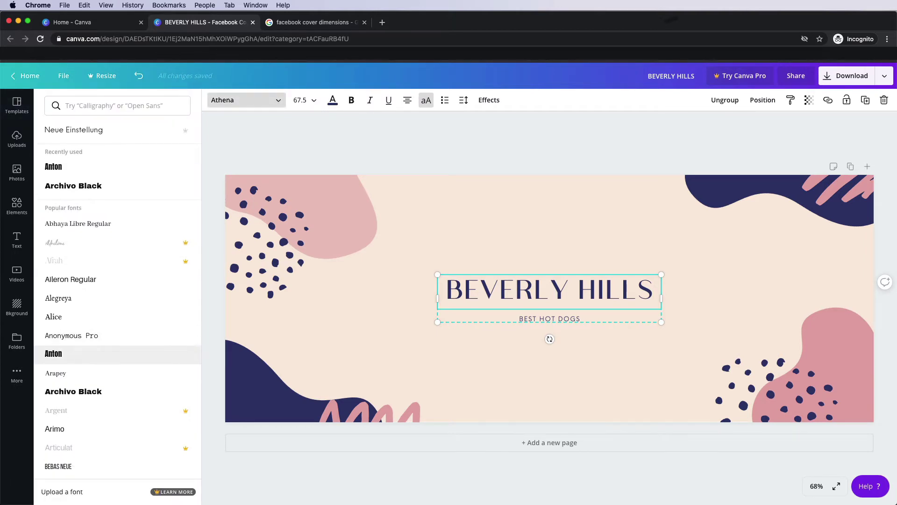
left_click(74, 167)
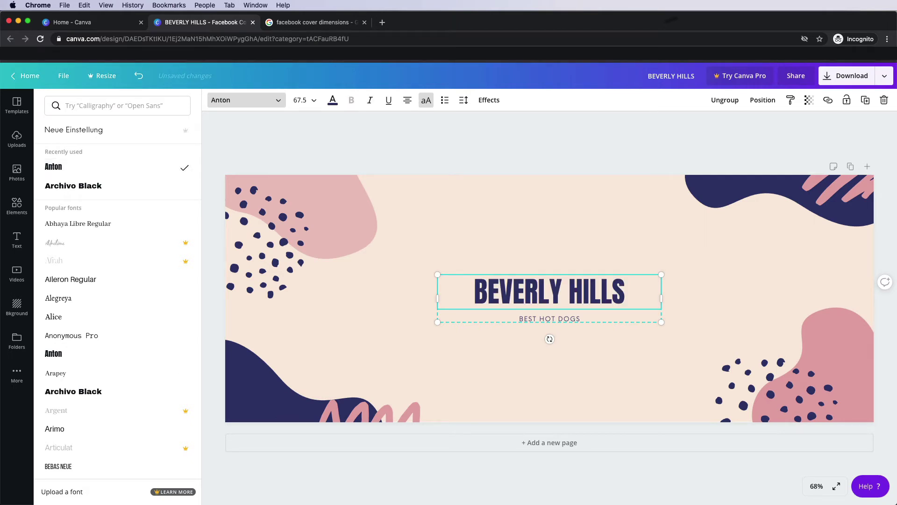
Step: Enlarge the grouped text until the heading reaches size 116, and center the group on the cover
left_click_drag(661, 274, 822, 240)
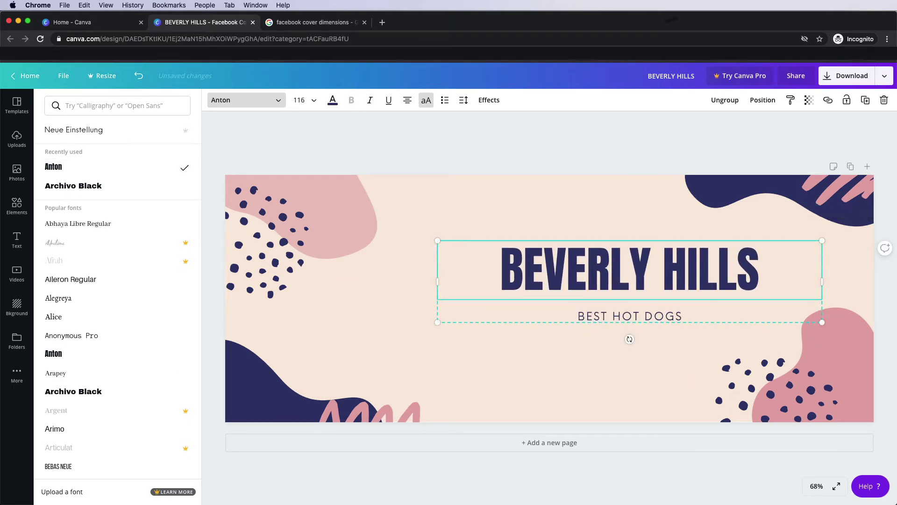
left_click_drag(654, 272, 574, 294)
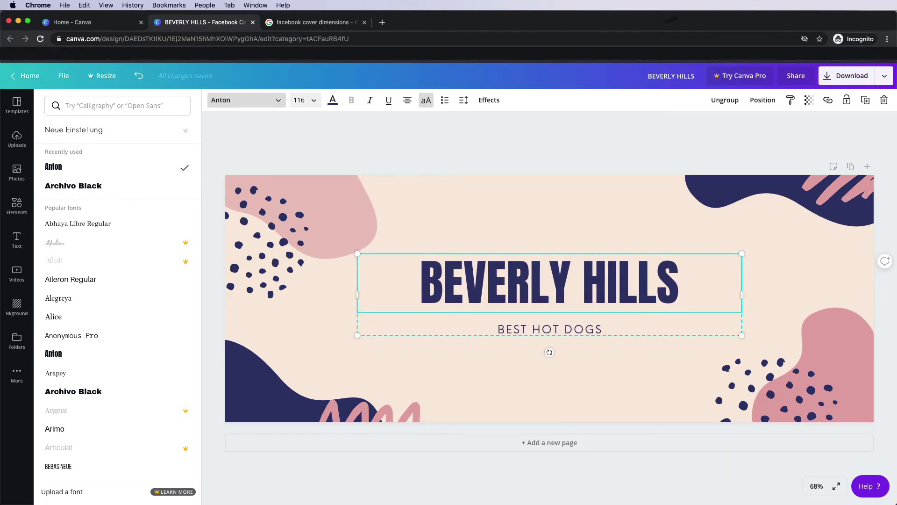
left_click(306, 100)
left_click(306, 100)
Step: Delete the "BEST HOT DOGS" line and move the "BEVERLY HILLS" heading up toward the cover's upper edge, keeping it horizontally centered
left_click(560, 329)
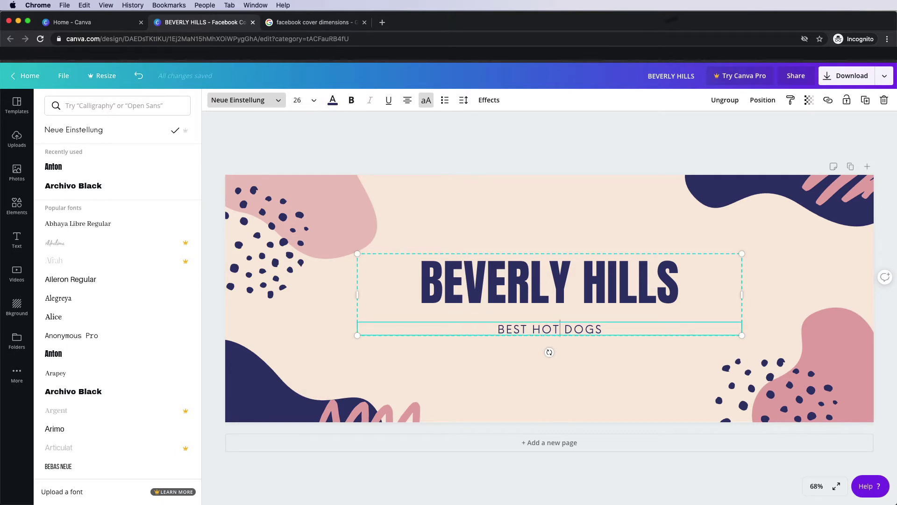
key("super+a")
left_click(247, 100)
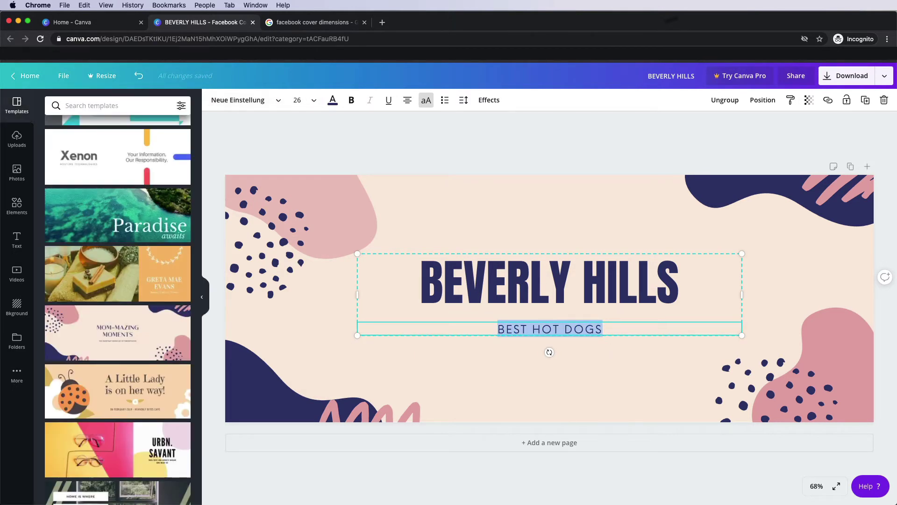
left_click(560, 329)
left_click(604, 329)
left_click(603, 374)
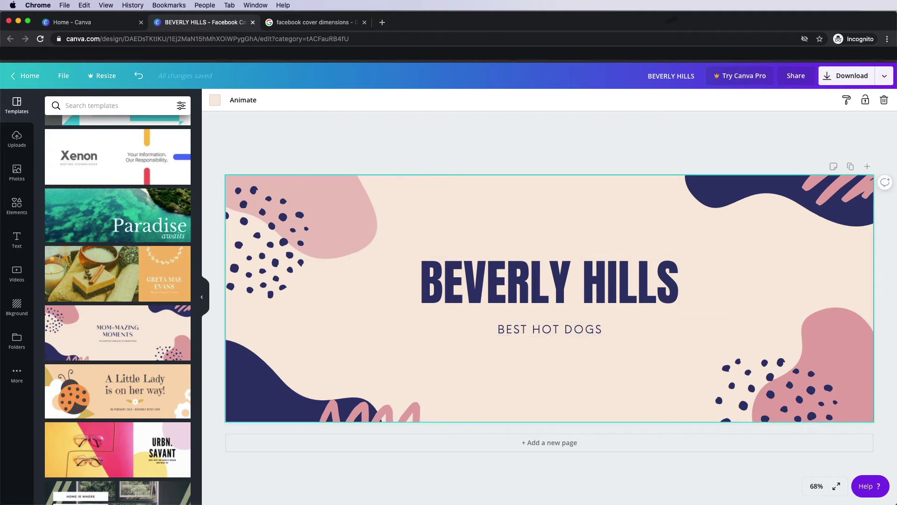
left_click(580, 329)
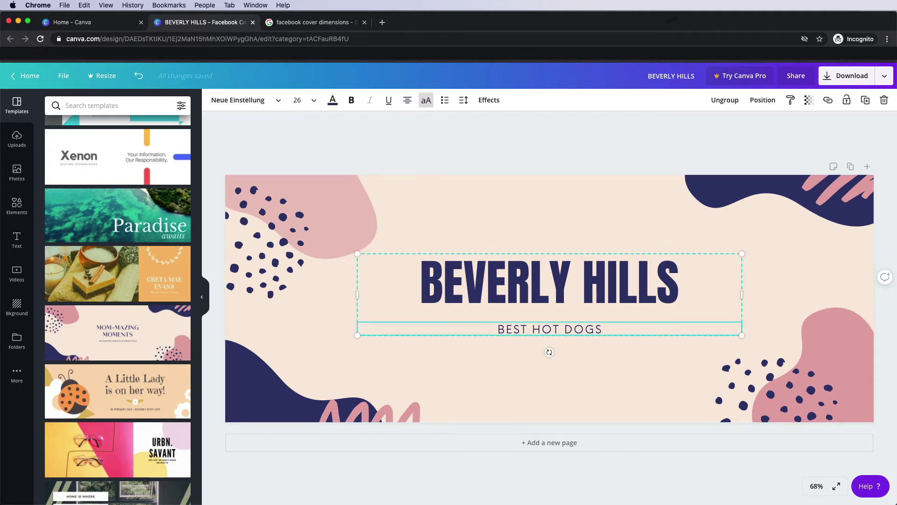
key("BackSpace")
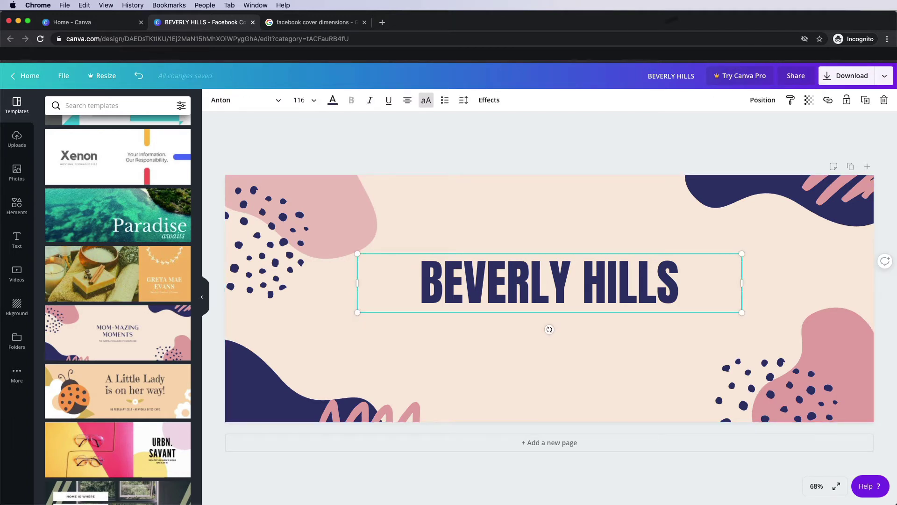
left_click_drag(549, 283, 550, 252)
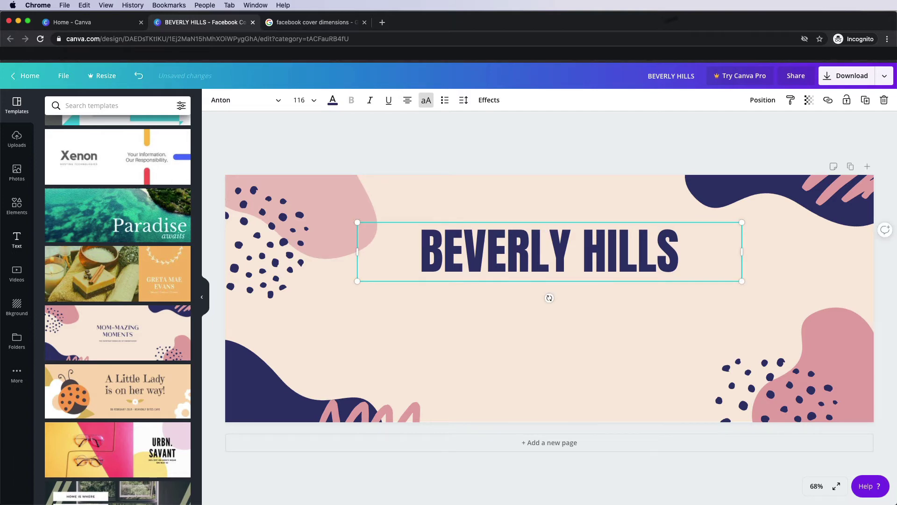
Step: Browse the font combinations and add the yellow "HUGE SALE" combination to the center of the cover
left_click(17, 239)
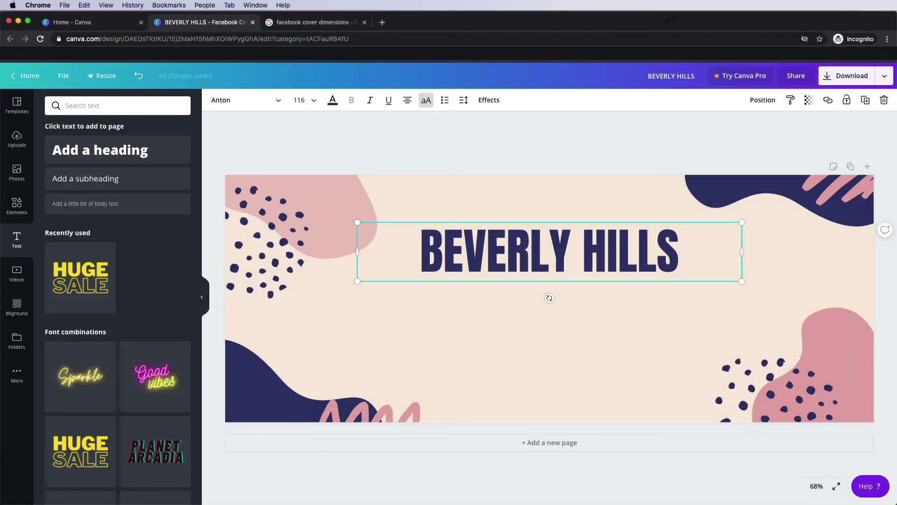
scroll(80, 304, "down", 5)
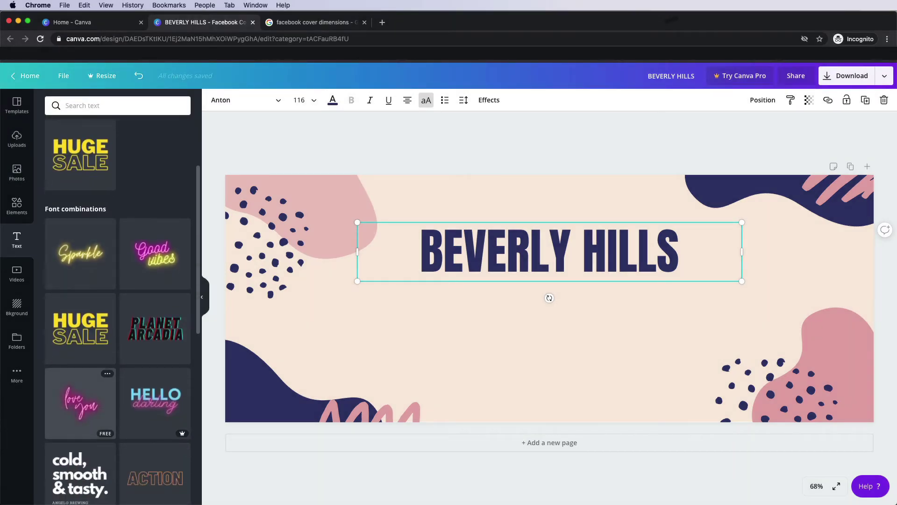
scroll(117, 328, "down", 4)
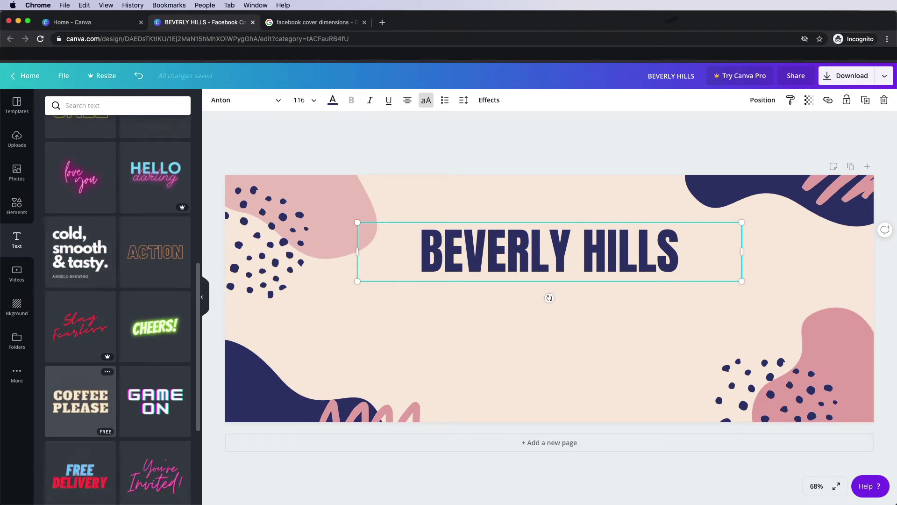
scroll(80, 411, "down", 4)
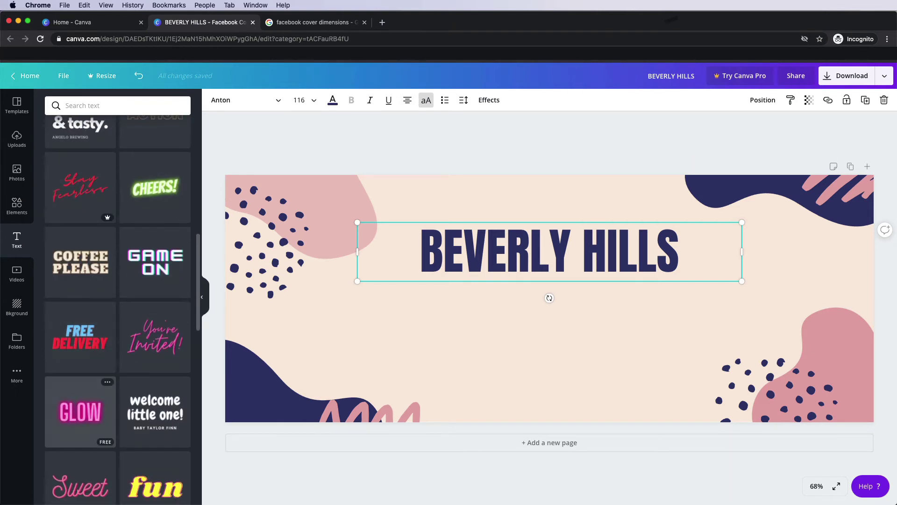
scroll(80, 406, "down", 2)
scroll(80, 407, "up", 4)
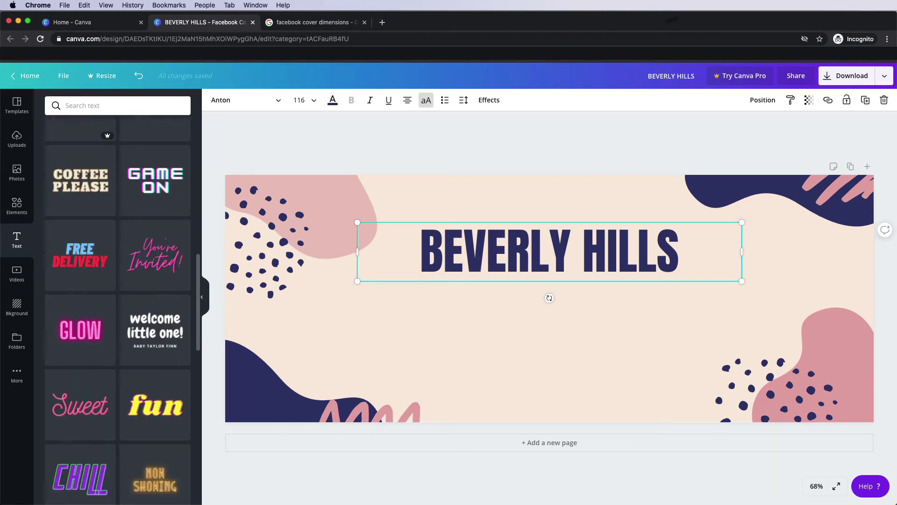
scroll(117, 309, "up", 4)
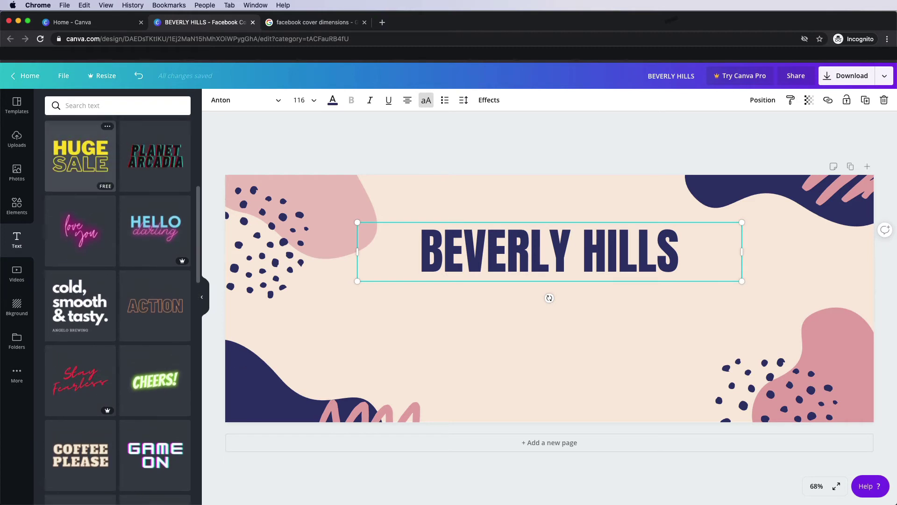
left_click_drag(80, 156, 556, 302)
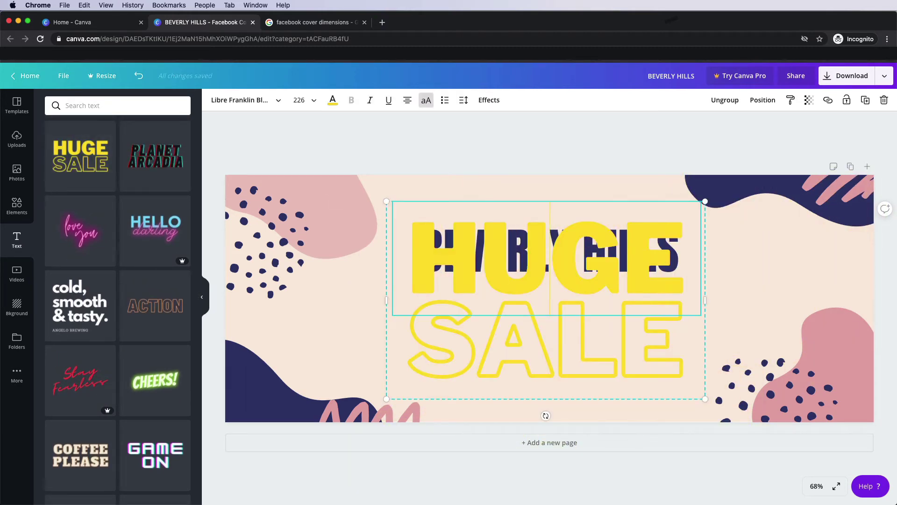
Step: Replace "HUGE" with "HOT" and "SALE" with "DOGS" in the yellow text combination
double_click(552, 276)
type("HOT")
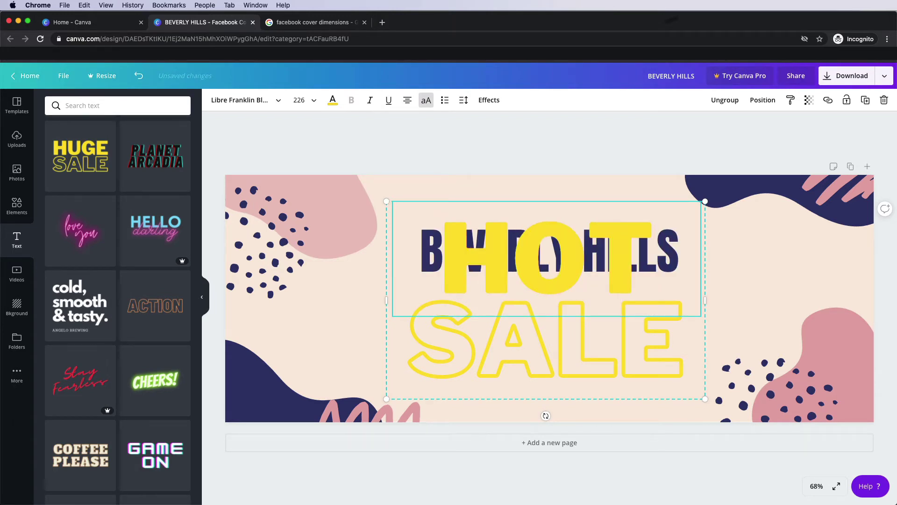
double_click(546, 341)
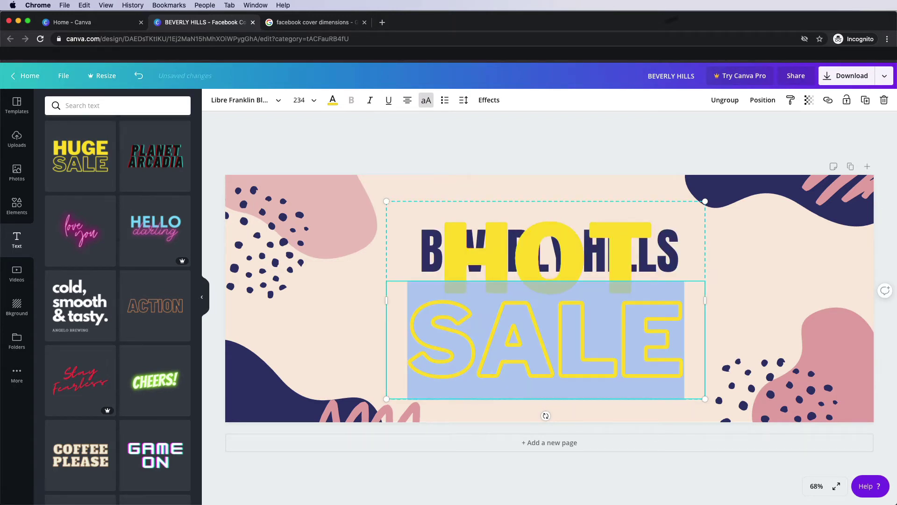
type("DP")
key("BackSpace")
type("OGS")
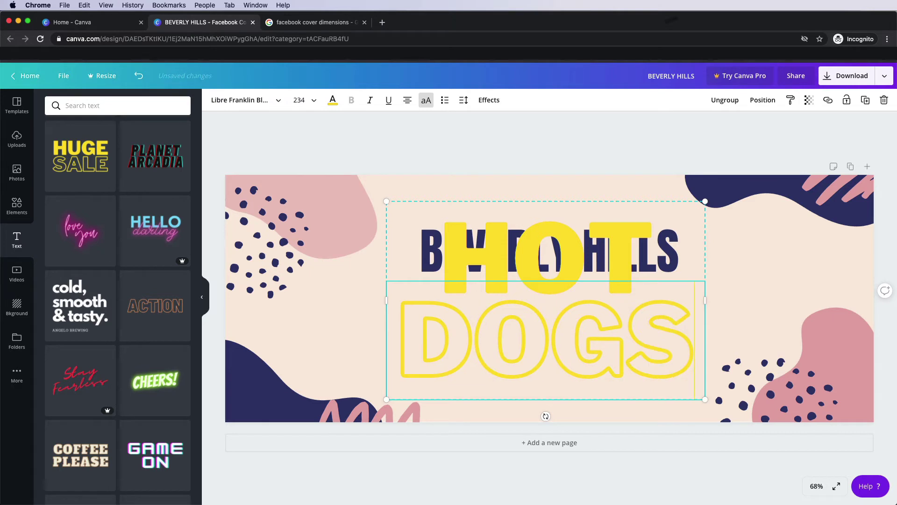
Step: Shrink the yellow text group until "DOGS" is at size 127, and center it directly beneath "BEVERLY HILLS"
left_click(760, 275)
left_click(546, 340)
left_click_drag(705, 202, 559, 291)
left_click_drag(472, 346, 549, 335)
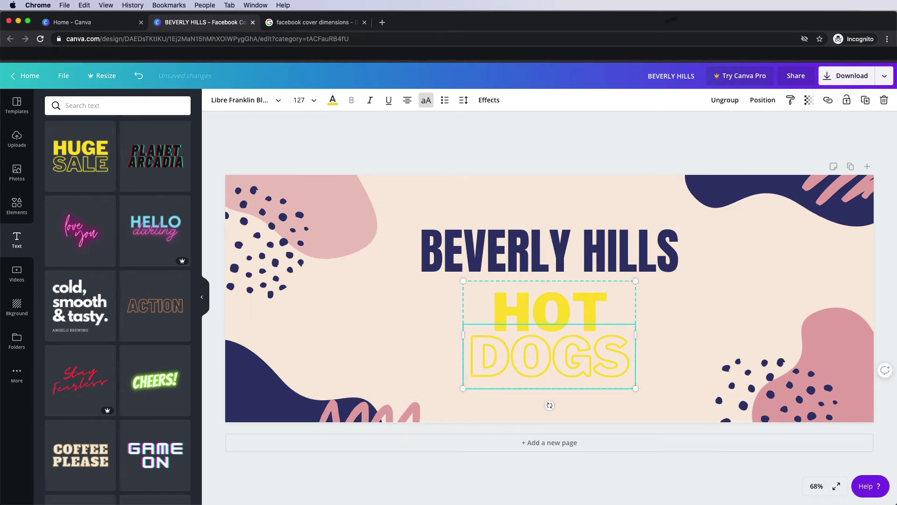
Step: Move the "HOT DOGS" group to the cover's left side, and realign it centered directly beneath the heading
left_click_drag(549, 335, 372, 336)
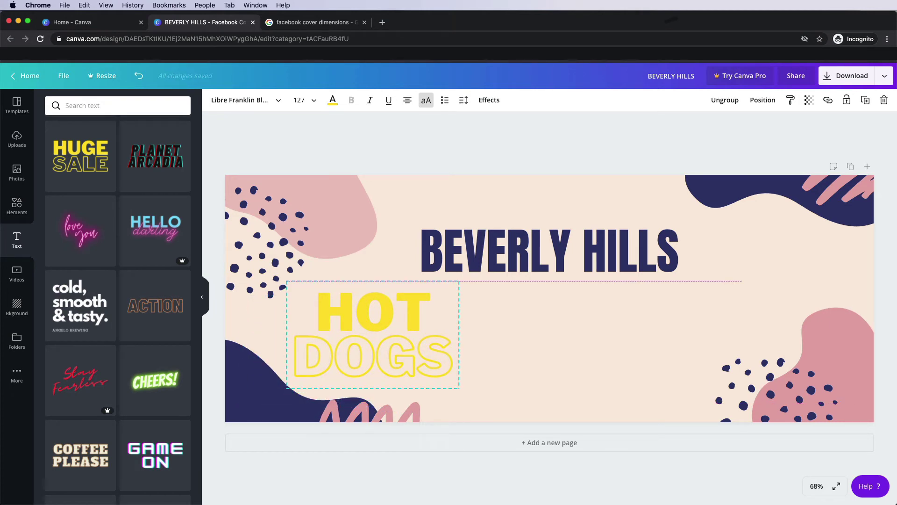
left_click_drag(373, 336, 471, 347)
key("shift+Right")
key("shift+Right")
key("shift+Right")
key("shift+Right")
key("shift+Right")
key("shift+Right")
key("shift+Right")
key("shift+Right")
key("shift+Right")
key("shift+Right")
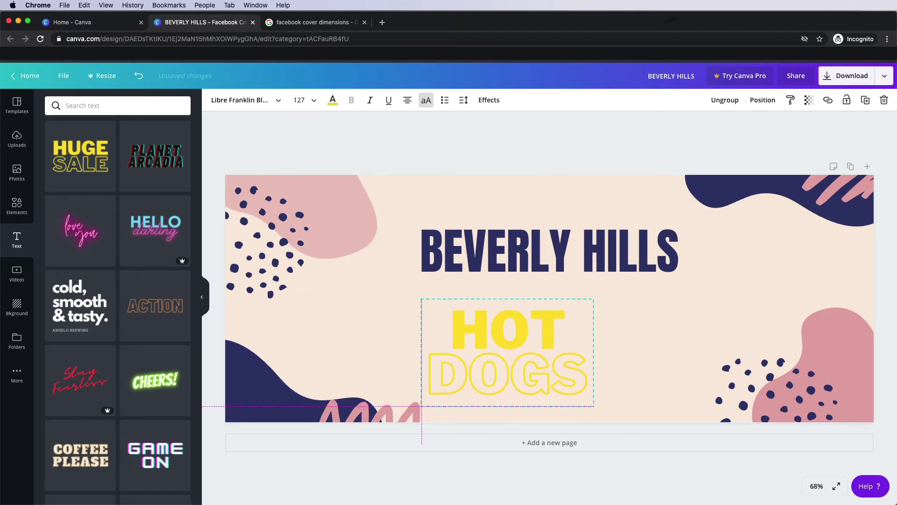
key("shift+Up")
key("shift+Up")
key("shift+Right")
key("shift+Right")
key("shift+Right")
key("shift+Right")
key("shift+Right")
key("shift+Right")
key("shift+Right")
key("shift+Right")
key("shift+Right")
key("shift+Right")
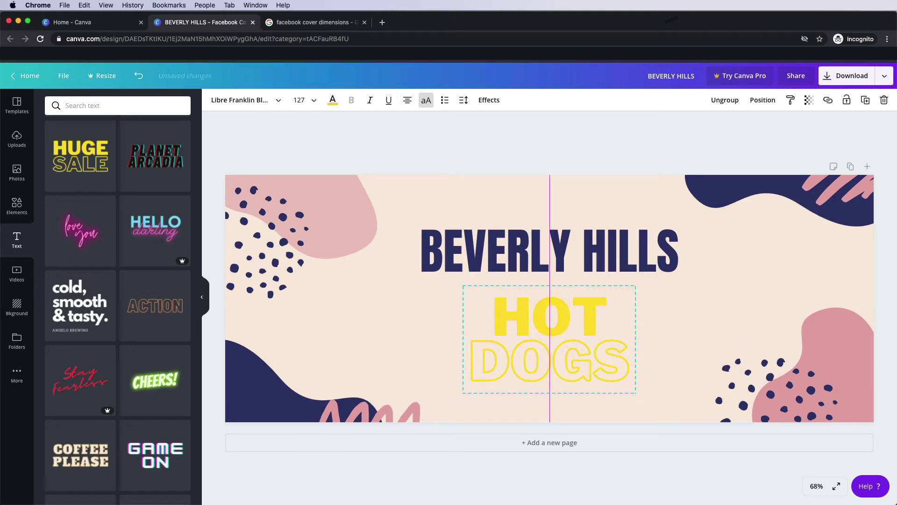
key("shift+Down")
key("shift+Up")
key("shift+Up")
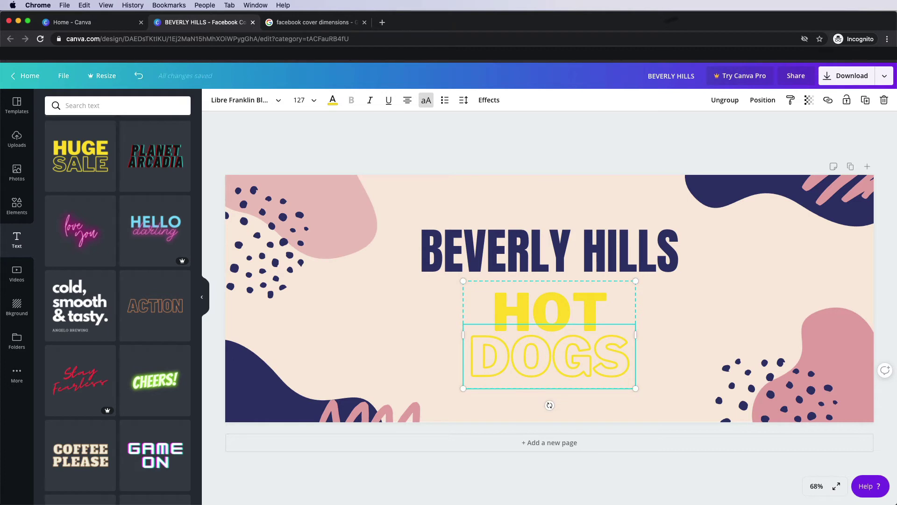
Step: Set the cover's background color to the default white
key("Escape")
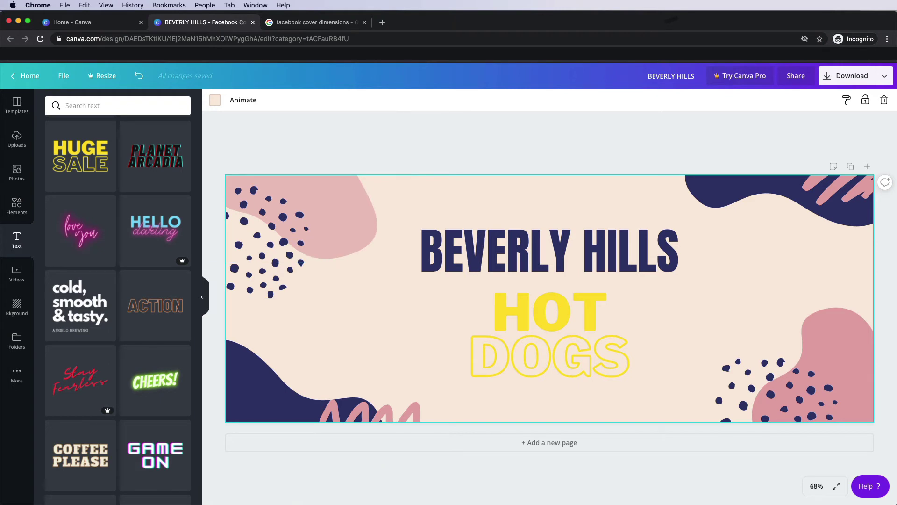
left_click(215, 100)
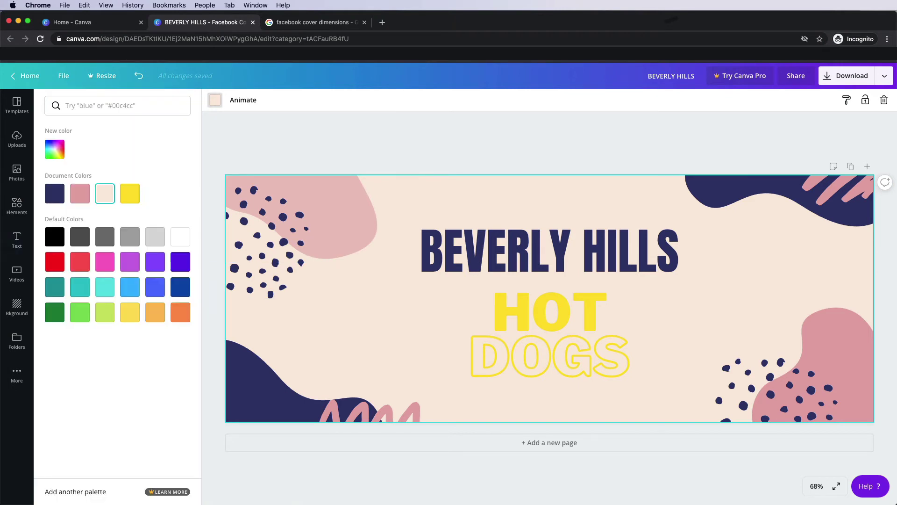
left_click(180, 237)
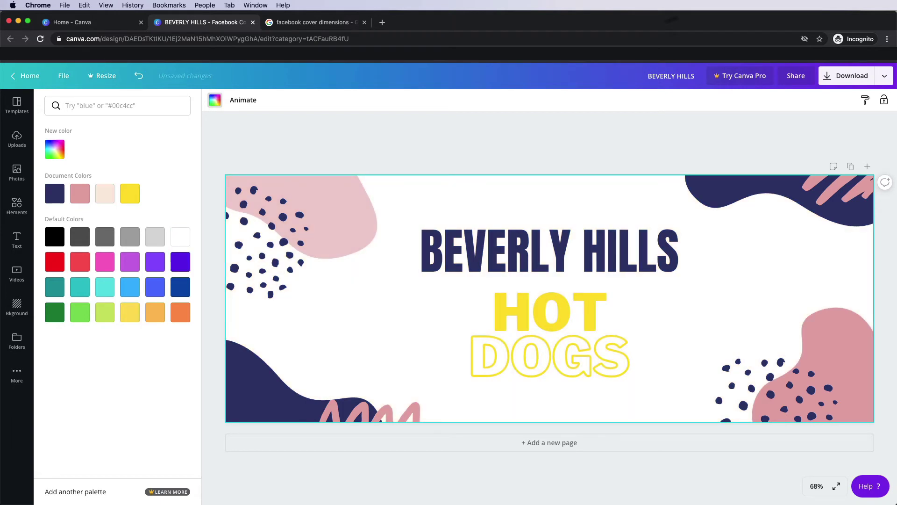
Step: Upload HOT DOG.png and place a hot dog image on the cover, left of the yellow "HOT DOGS" text
left_click(17, 240)
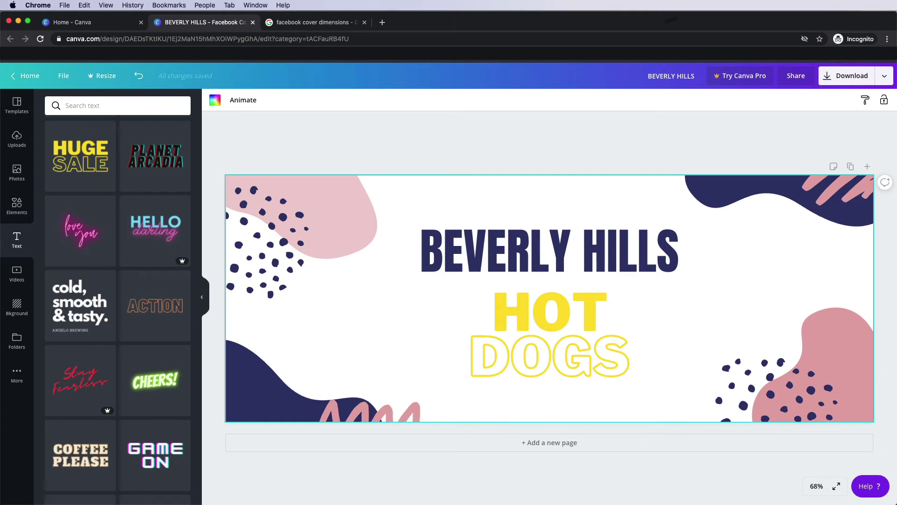
left_click(17, 140)
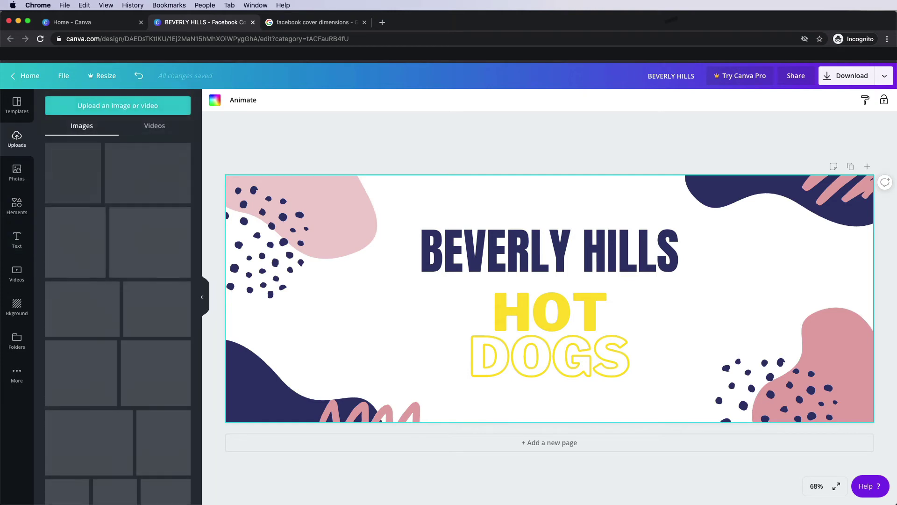
left_click(118, 105)
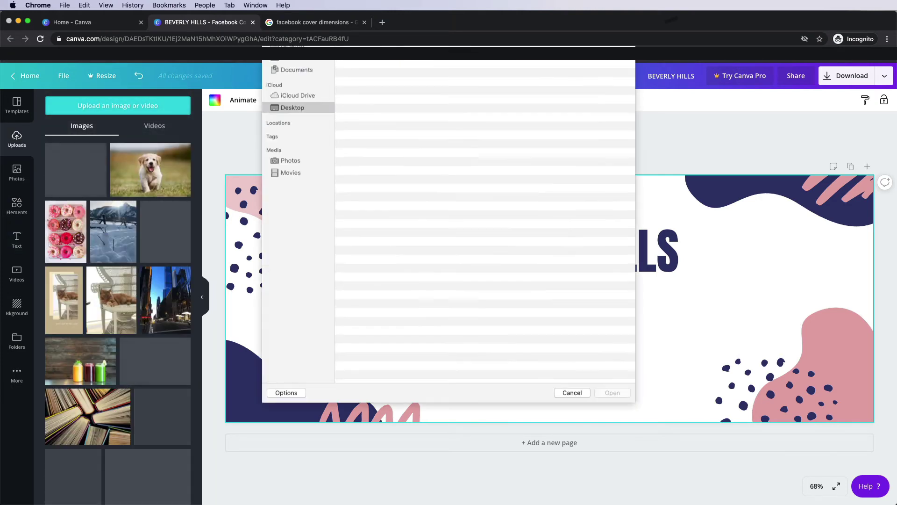
left_click(375, 102)
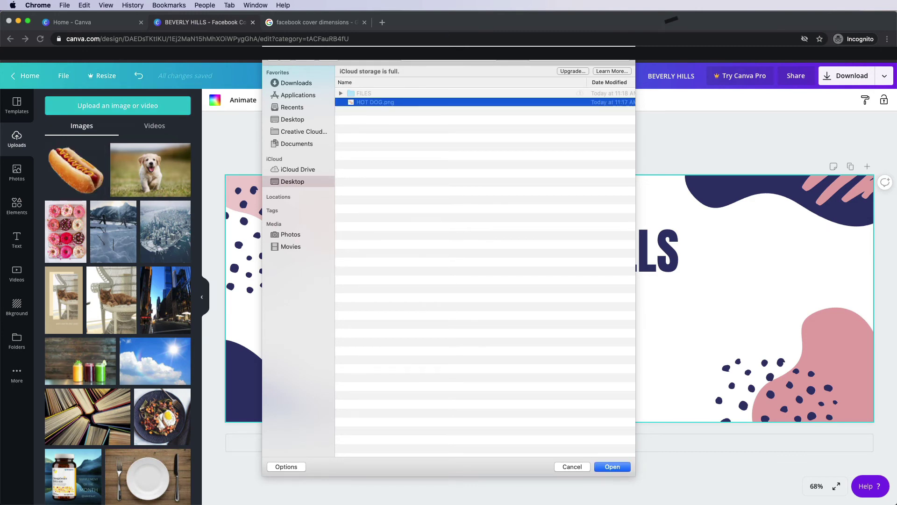
key("Escape")
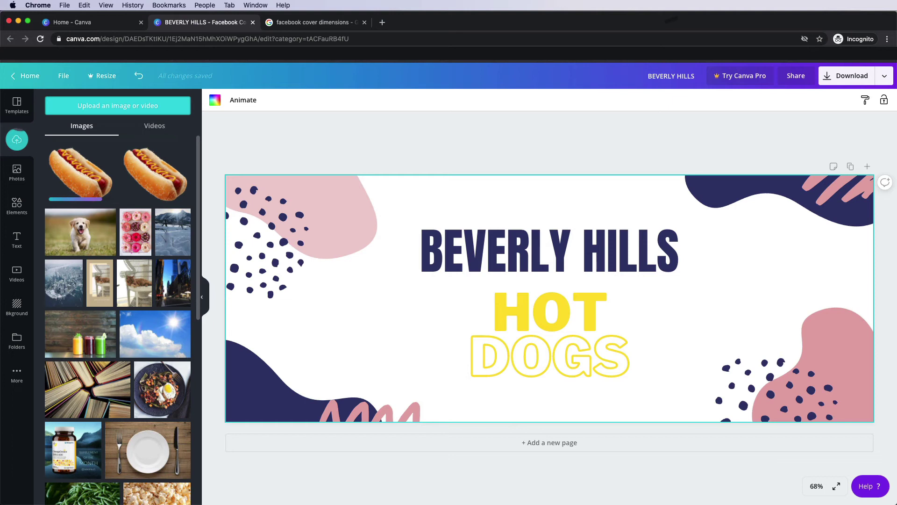
left_click_drag(155, 173, 375, 304)
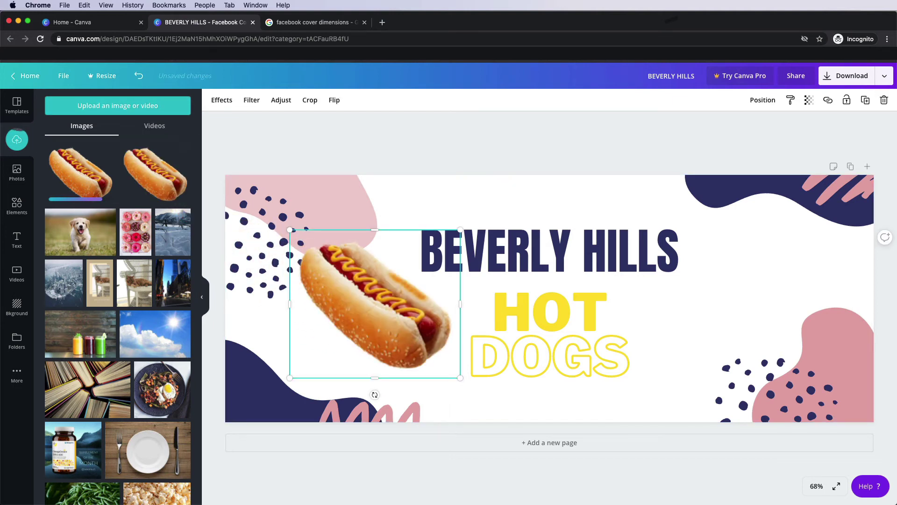
Step: Enlarge the hot dog image and reposition it so its edge sits behind "BEVERLY HILLS" and "HOT DOGS"
left_click_drag(461, 230, 498, 199)
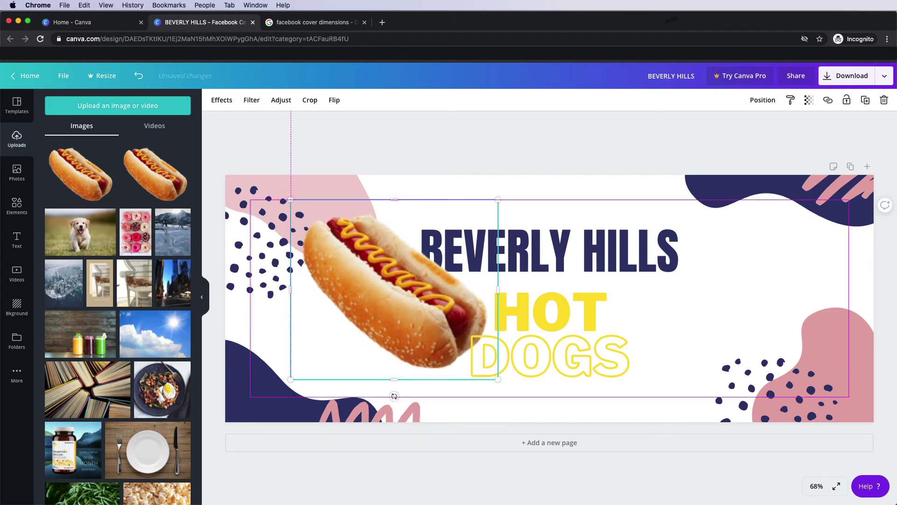
left_click_drag(394, 290, 413, 313)
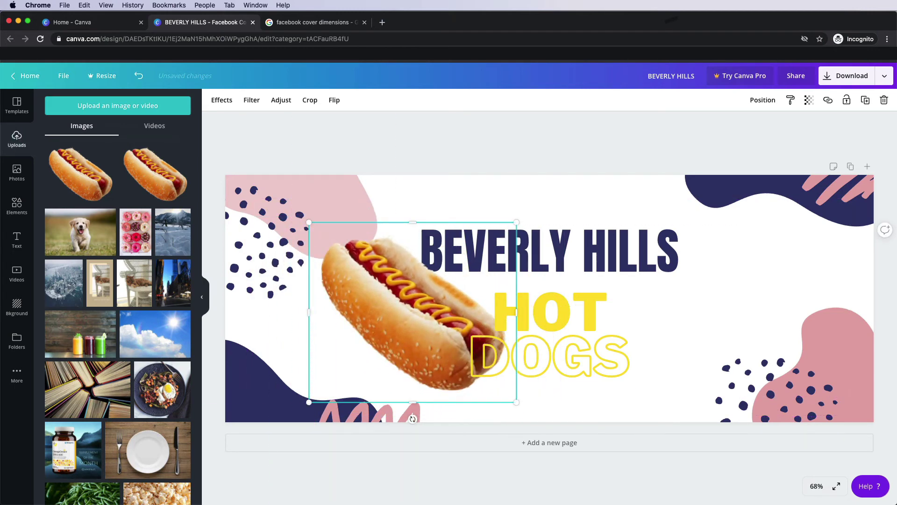
left_click(421, 143)
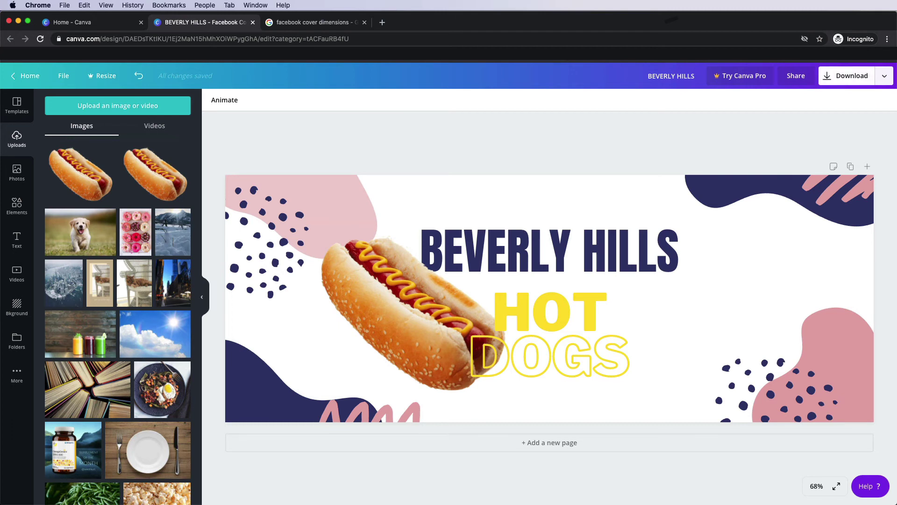
Step: Review the cover's download options, including the file type and size
left_click(847, 76)
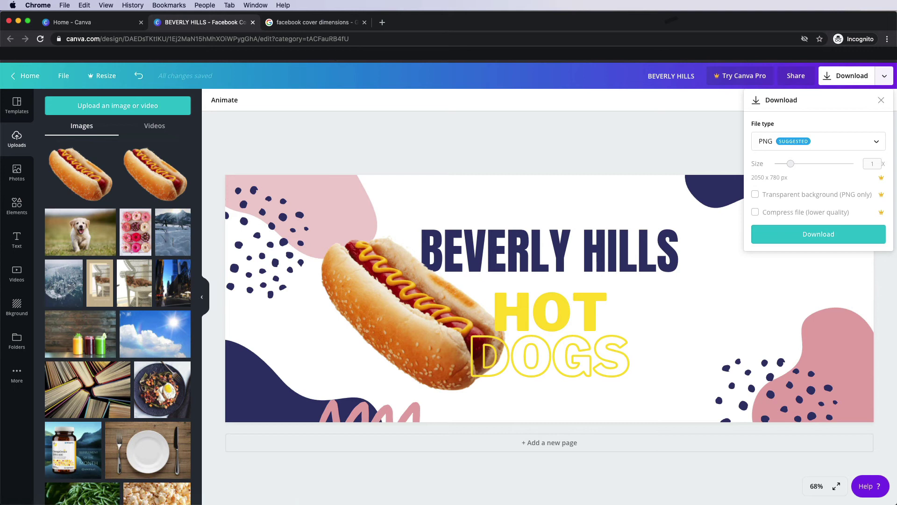
left_click(726, 120)
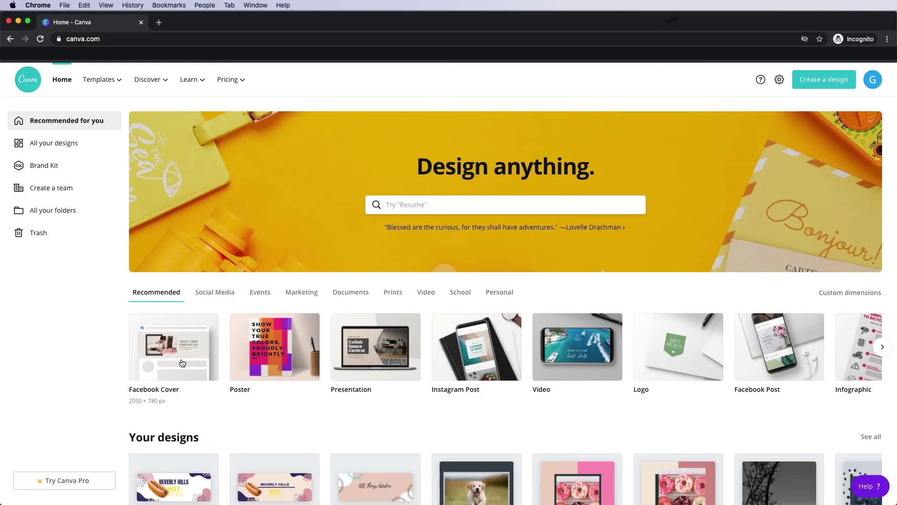
Step: Create a new Facebook Cover design and apply the pink illustrator template with green striped accents
left_click(180, 362)
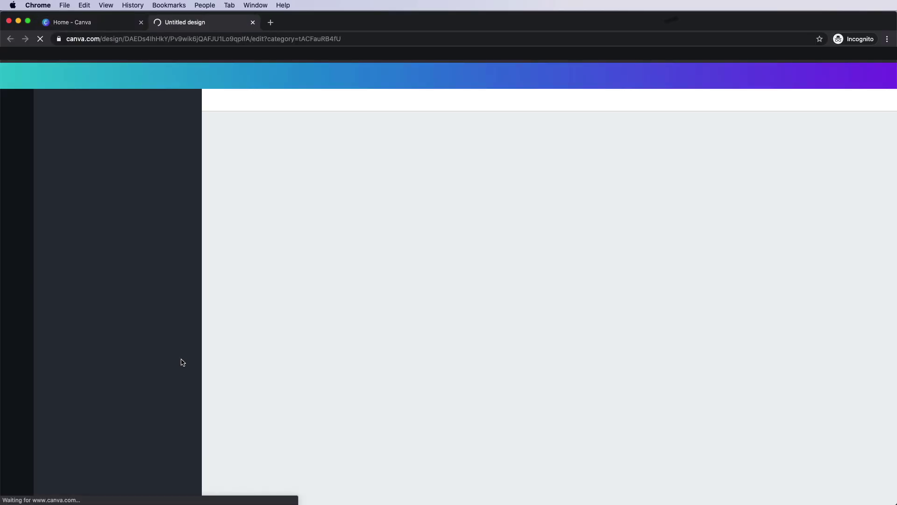
scroll(127, 371, "down", 10)
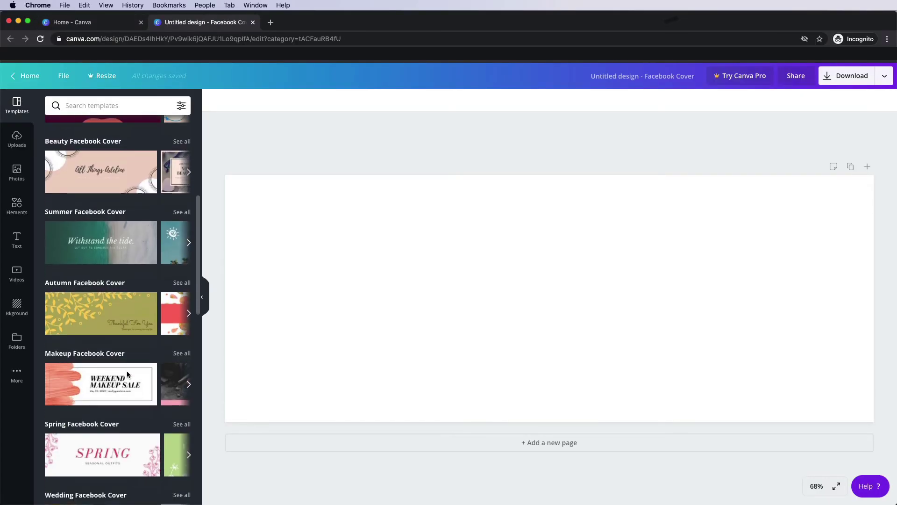
scroll(127, 375, "down", 5)
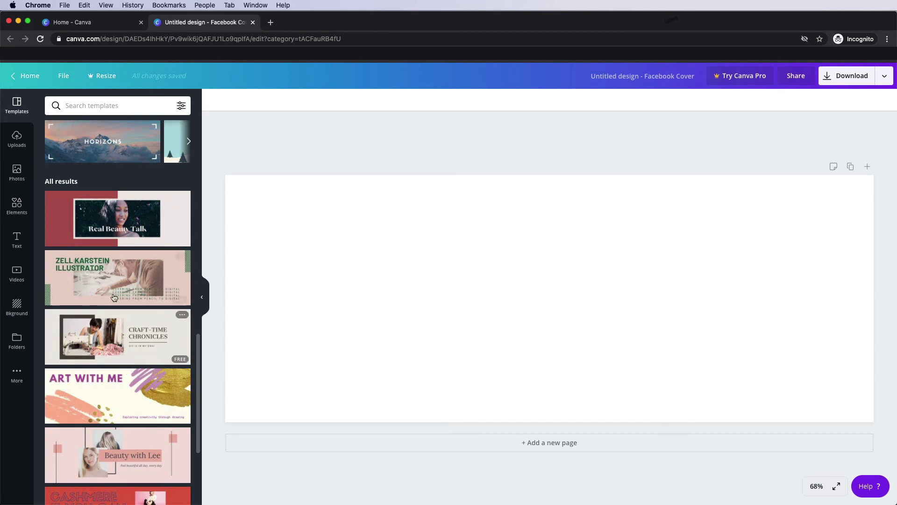
left_click(117, 278)
Step: Replace the template's green two-line heading with "WEDNESDAY"
double_click(384, 226)
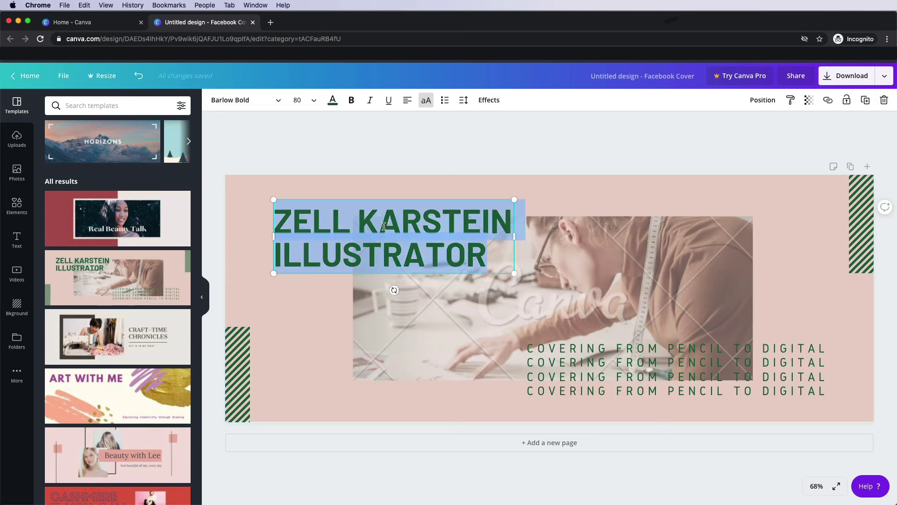
type("WEDNESDAY")
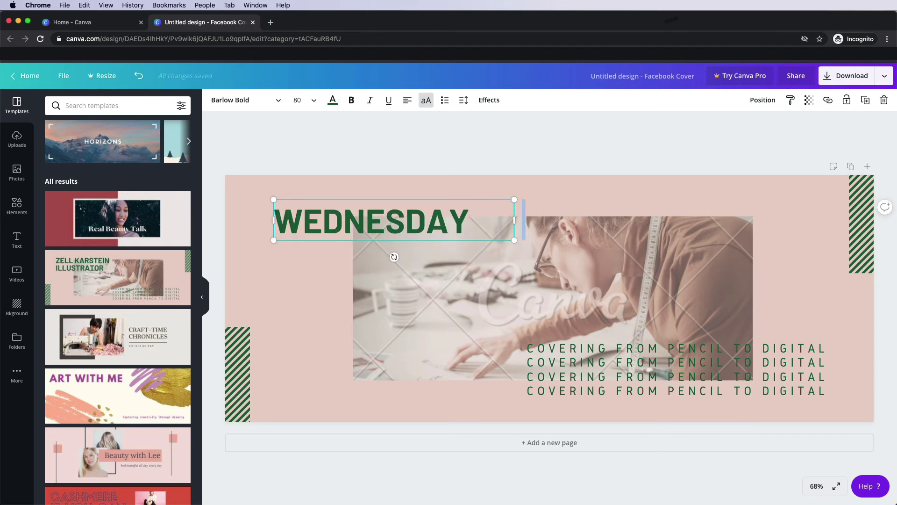
key("Escape")
Step: Replace the tagline with "ART FROM AROUND THE WORLD PM US TO HAVE YOUR WORK FEATURED!", widen it to two lines, and place it just below the photo
double_click(569, 345)
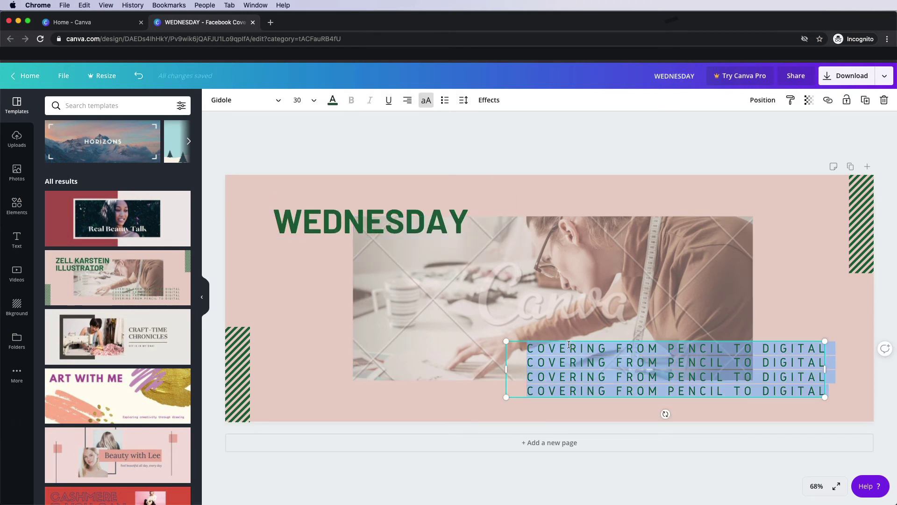
type("ART FROM AROUND THE WO")
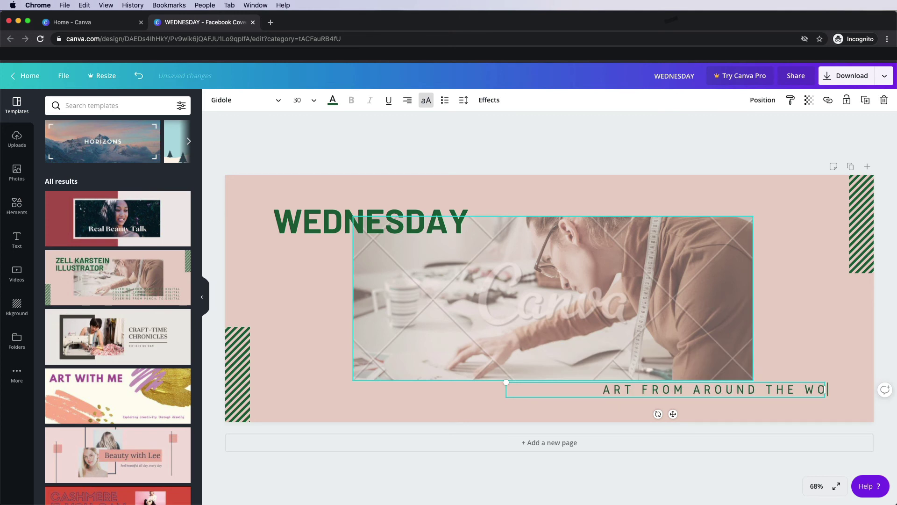
type("RLD PM US TO HAVE YOUR WORK FEATURES")
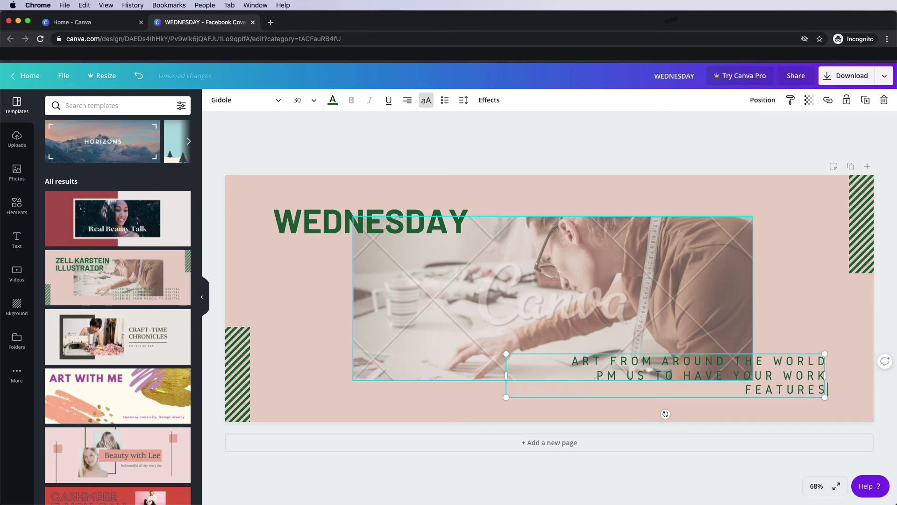
key("BackSpace")
type("D!")
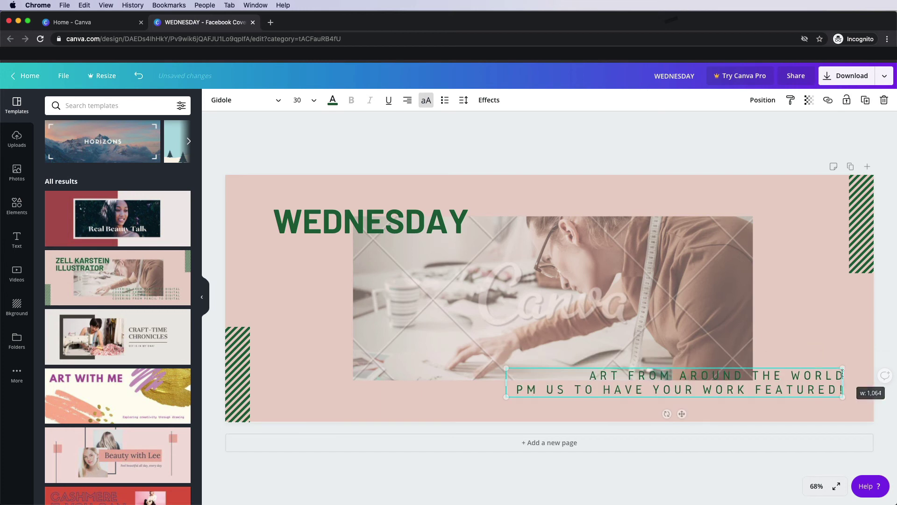
left_click(610, 406)
left_click_drag(612, 391, 608, 403)
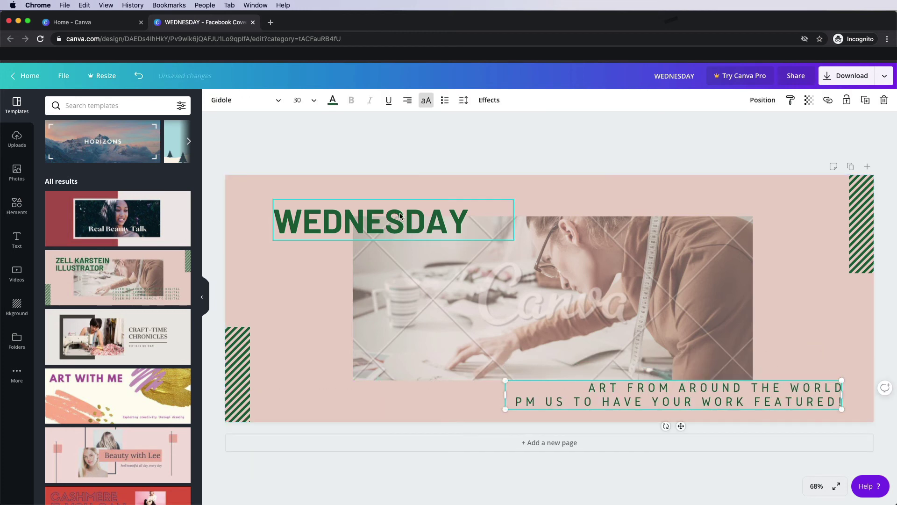
Step: Change the heading text to "GLOBAL GALLERY.COM"
left_click(467, 217)
double_click(469, 213)
type("GLOBA")
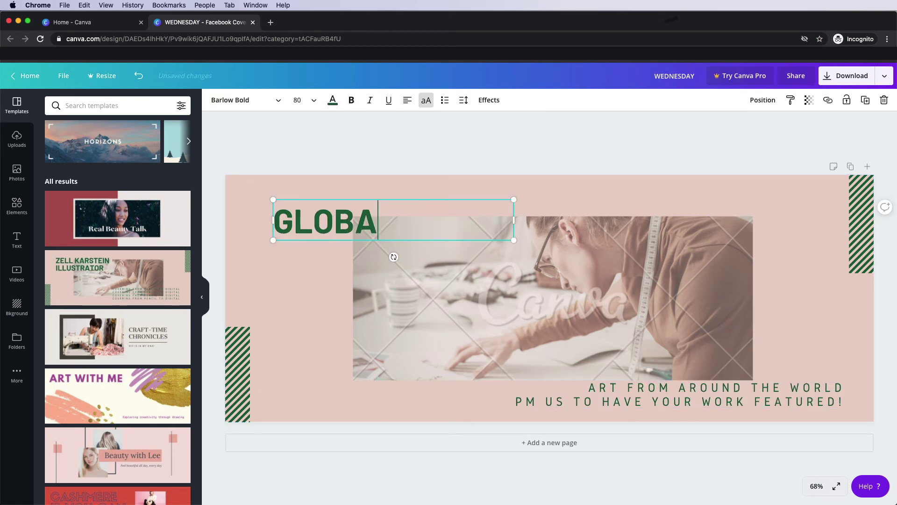
type("L GALLERY.COM")
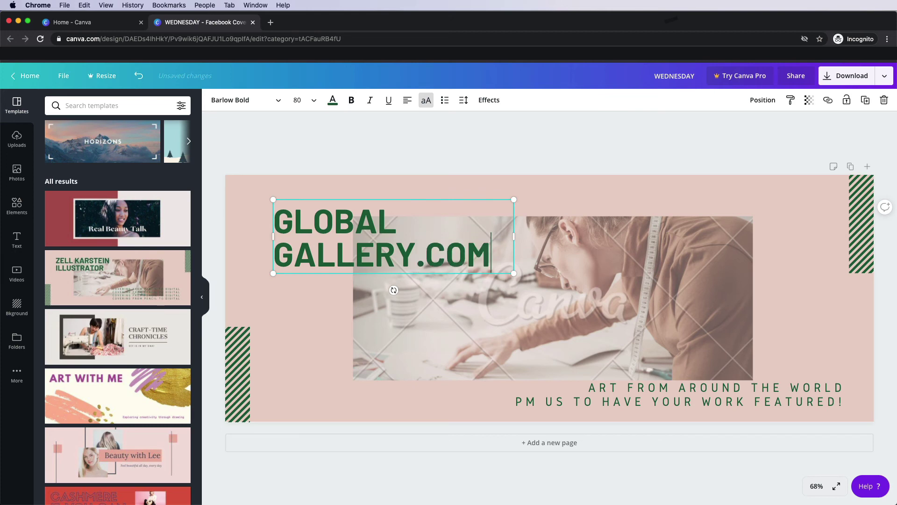
left_click(501, 339)
Step: Add the stock photo of hands holding a rainbow heart to the cover
left_click(709, 374)
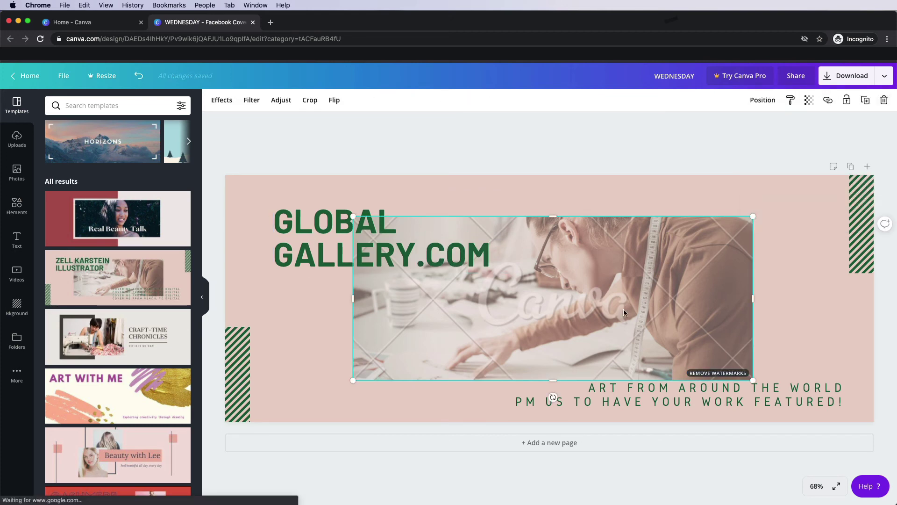
left_click(17, 172)
scroll(120, 292, "down", 3)
scroll(120, 291, "down", 15)
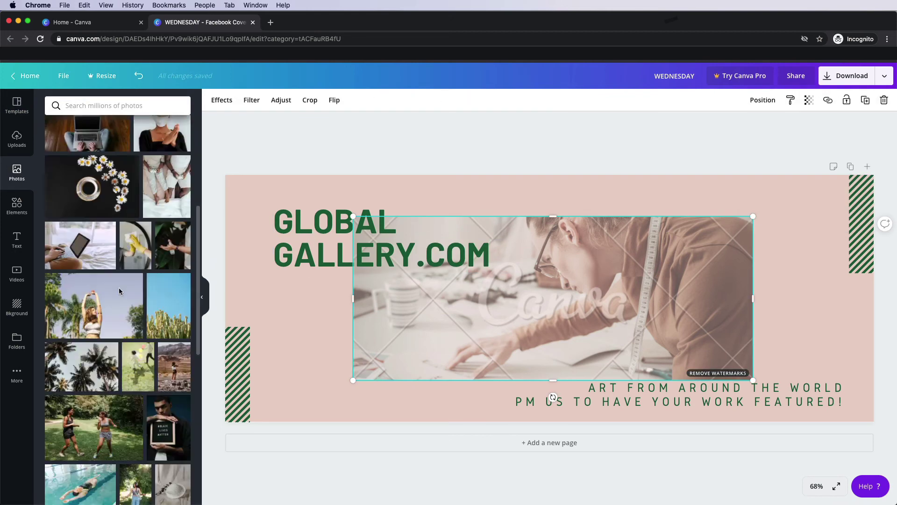
left_click(93, 237)
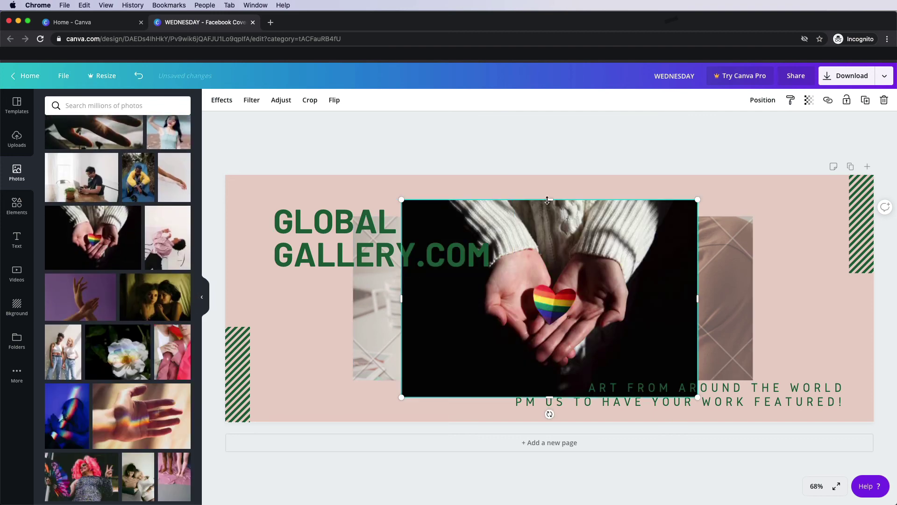
Step: Crop the upper and lower edges of the rainbow heart photo into a wider, shorter frame
left_click_drag(546, 200, 406, 255)
left_click_drag(401, 397, 393, 373)
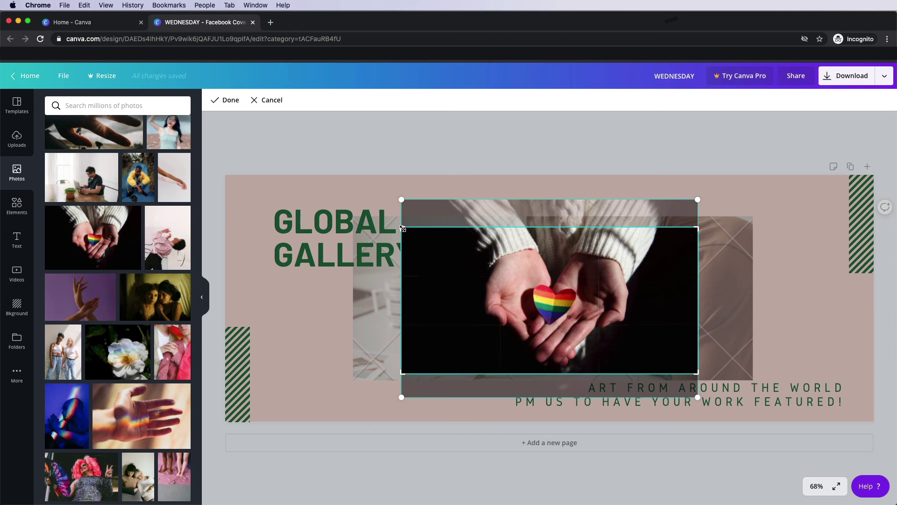
left_click_drag(401, 228, 398, 241)
left_click(827, 440)
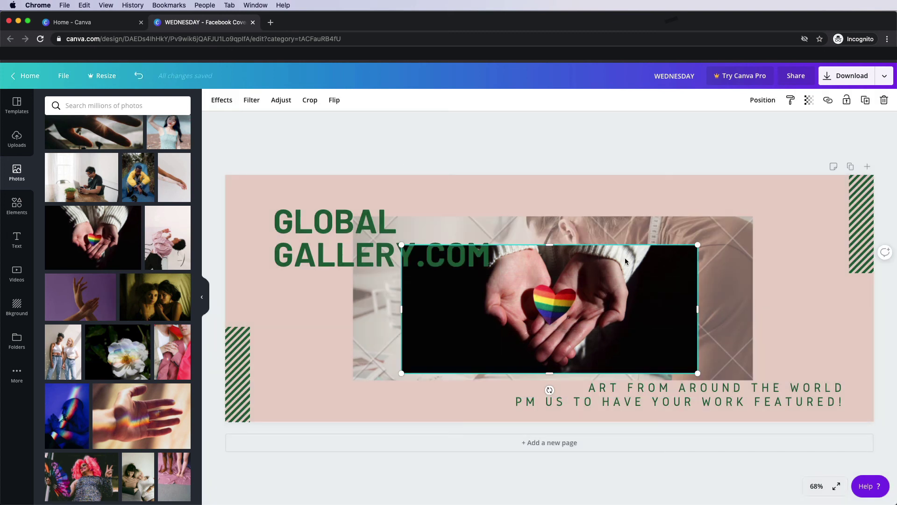
Step: Enlarge the cropped rainbow heart photo to cover the template's original photo, and center it horizontally on the cover
left_click_drag(699, 242, 756, 215)
left_click_drag(401, 374, 353, 385)
mouse_move(528, 335)
left_mouse_down()
mouse_move(526, 317)
mouse_move(524, 326)
left_mouse_up()
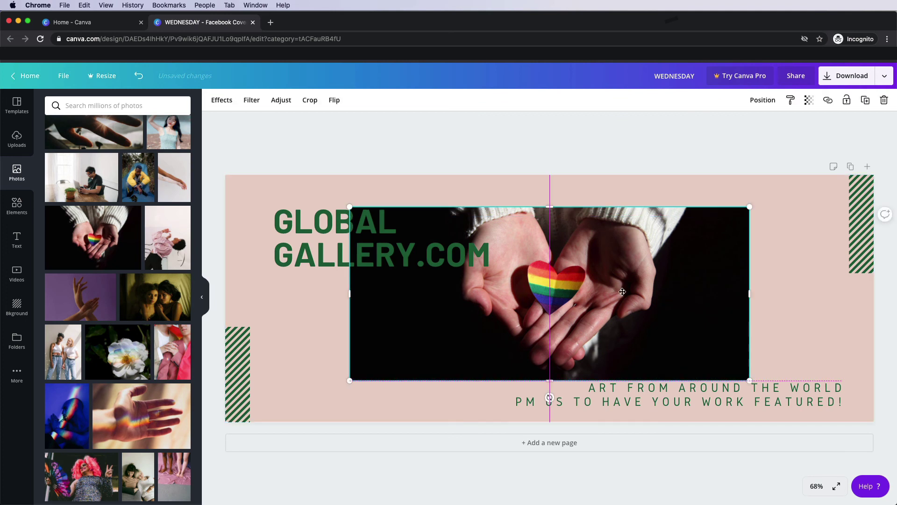
Step: Move the tagline up to overlap the photo's lower edge, and color the line "ART FROM AROUND THE WORLD" white
left_click_drag(642, 400, 642, 390)
triple_click(642, 384)
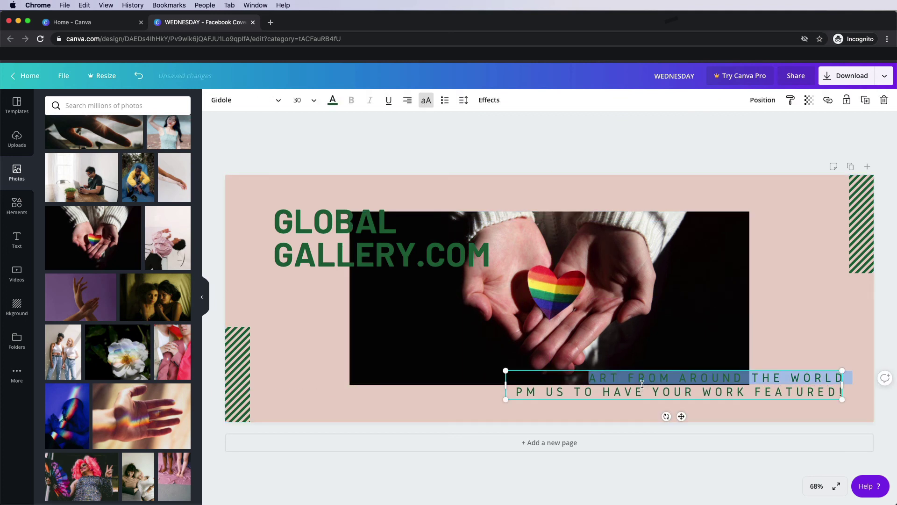
left_click(333, 100)
left_click(180, 237)
Step: Color the entire "GLOBAL GALLERY.COM" heading white
double_click(373, 255)
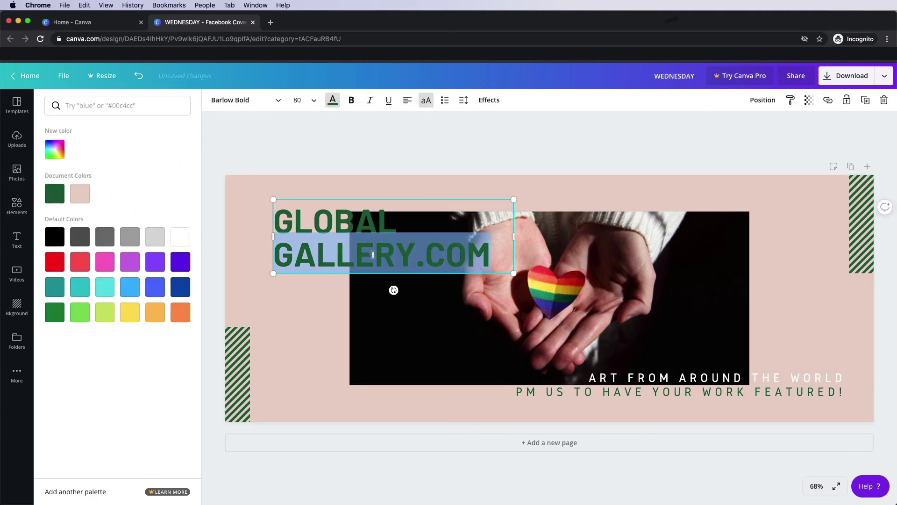
key("super+a")
left_click(180, 236)
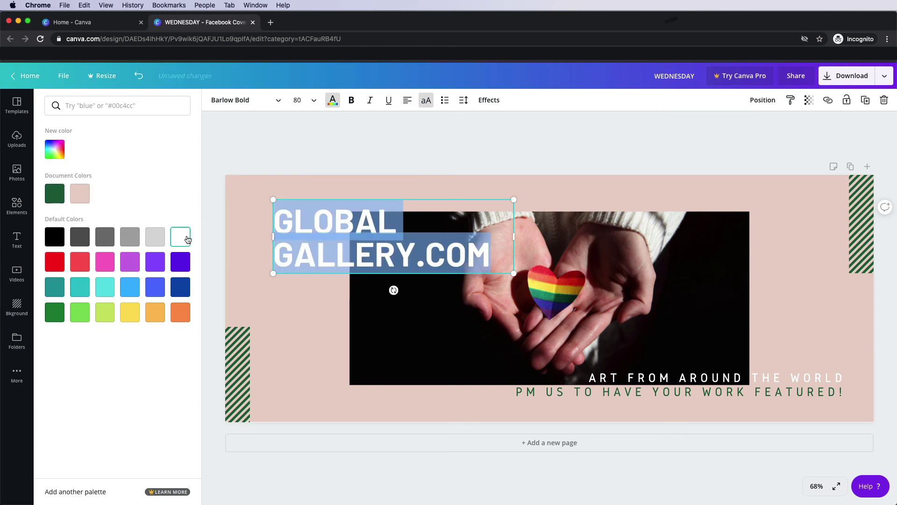